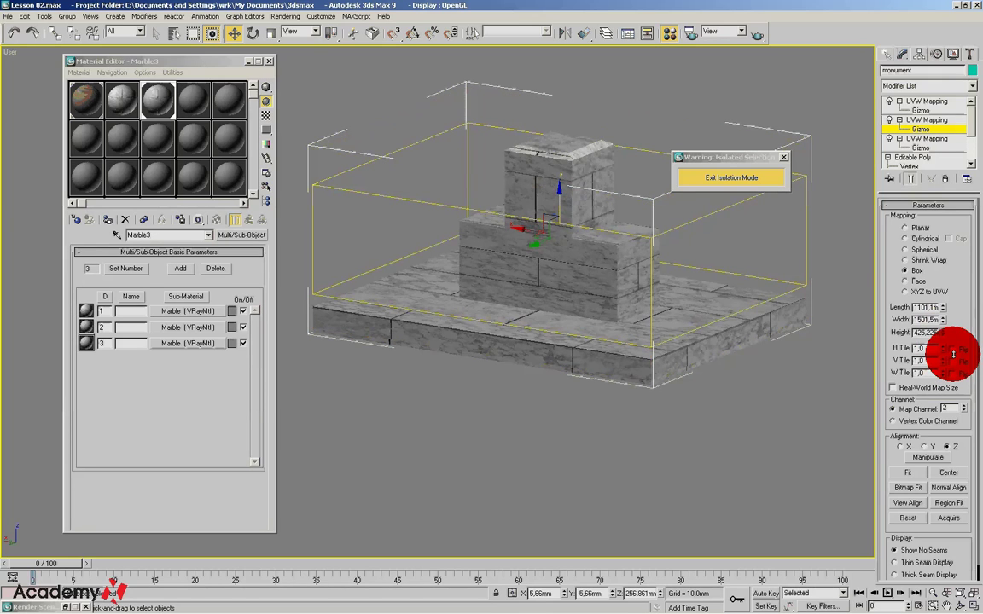
Step: Move the middle box-mapping gizmo and resize it to about 1168 length on the monument
{"action": "mouse_move", "coordinate": [550, 219]}
{"action": "left_mouse_down"}
{"action": "mouse_move", "coordinate": [566, 202]}
{"action": "mouse_move", "coordinate": [578, 205]}
{"action": "left_mouse_up"}
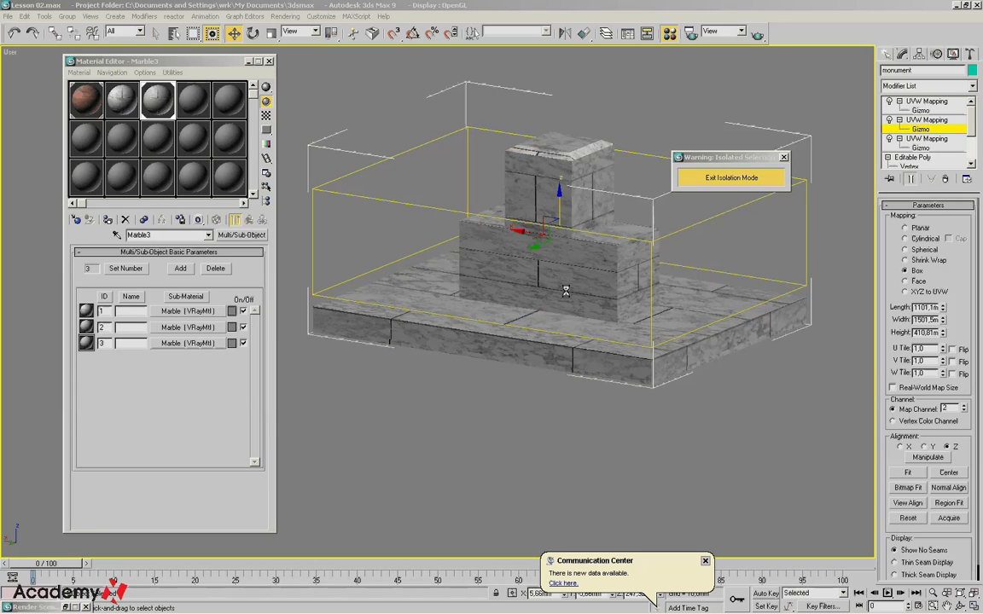
{"action": "scroll", "coordinate": [545, 181], "scroll_direction": "up", "scroll_amount": 3}
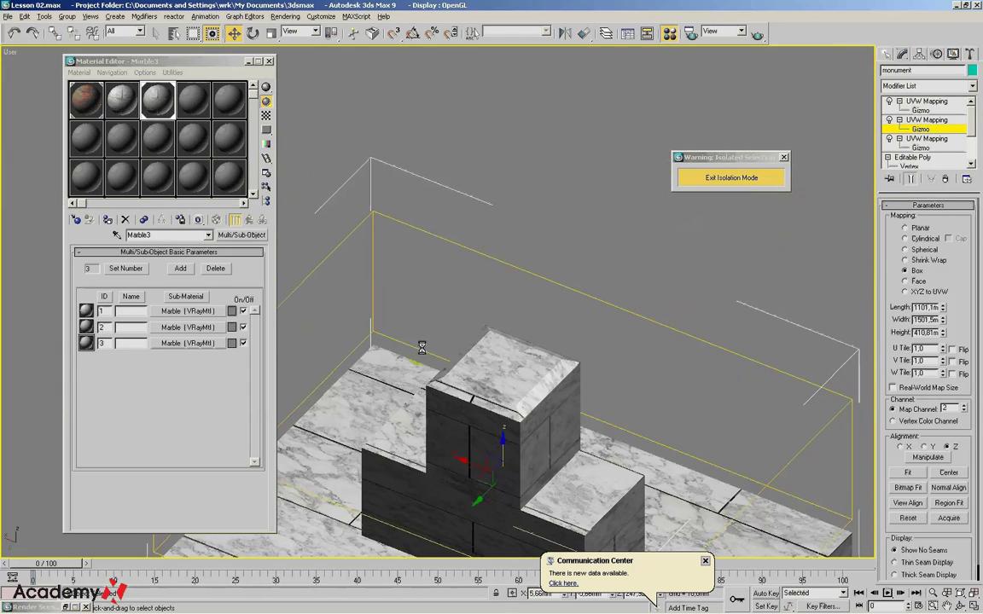
{"action": "mouse_move", "coordinate": [421, 348]}
{"action": "left_mouse_down"}
{"action": "mouse_move", "coordinate": [458, 284]}
{"action": "mouse_move", "coordinate": [492, 367]}
{"action": "left_mouse_up"}
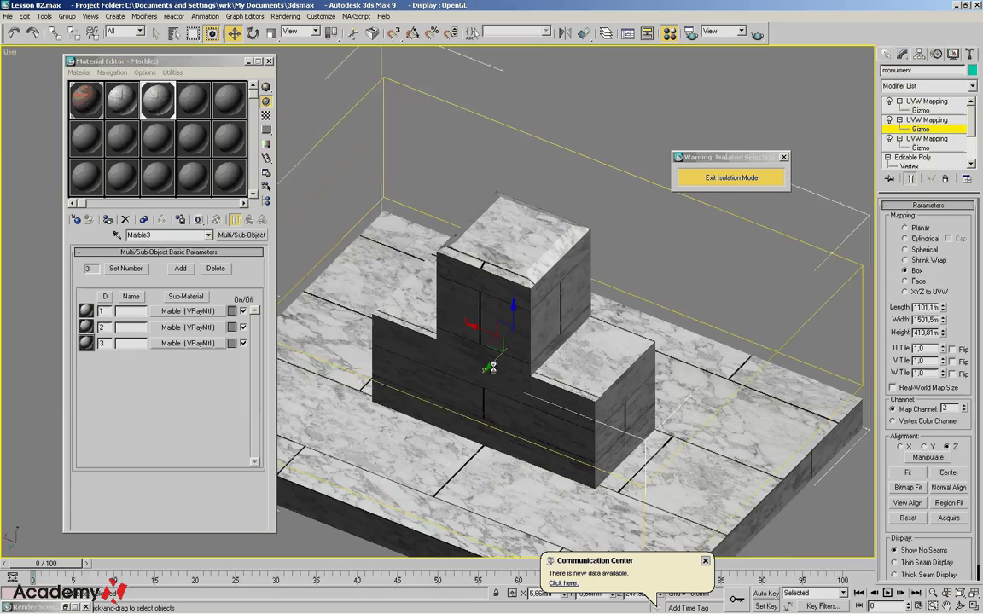
{"action": "right_click", "coordinate": [487, 367]}
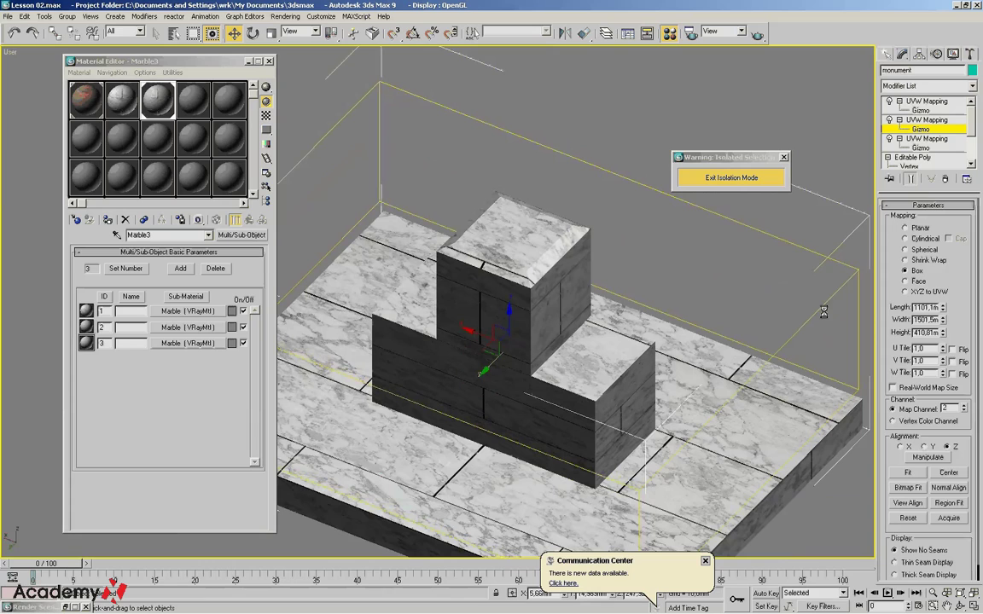
{"action": "left_click_drag", "start_coordinate": [944, 319], "coordinate": [942, 305]}
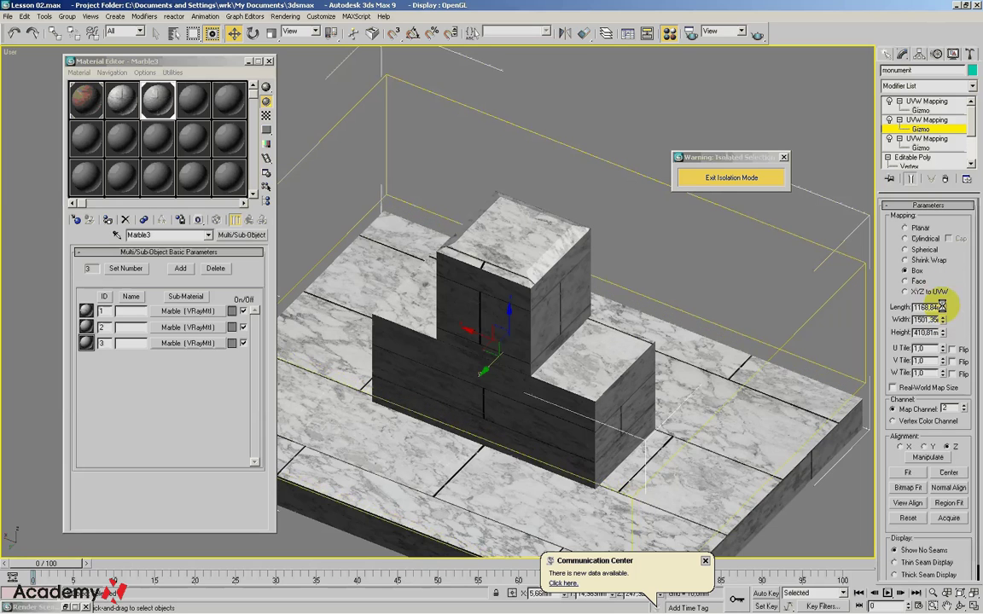
Step: Zoom in and lengthen the mapping gizmo to 1180.52
{"action": "left_click_drag", "start_coordinate": [482, 373], "coordinate": [485, 368]}
{"action": "scroll", "coordinate": [683, 340], "scroll_direction": "up", "scroll_amount": 3}
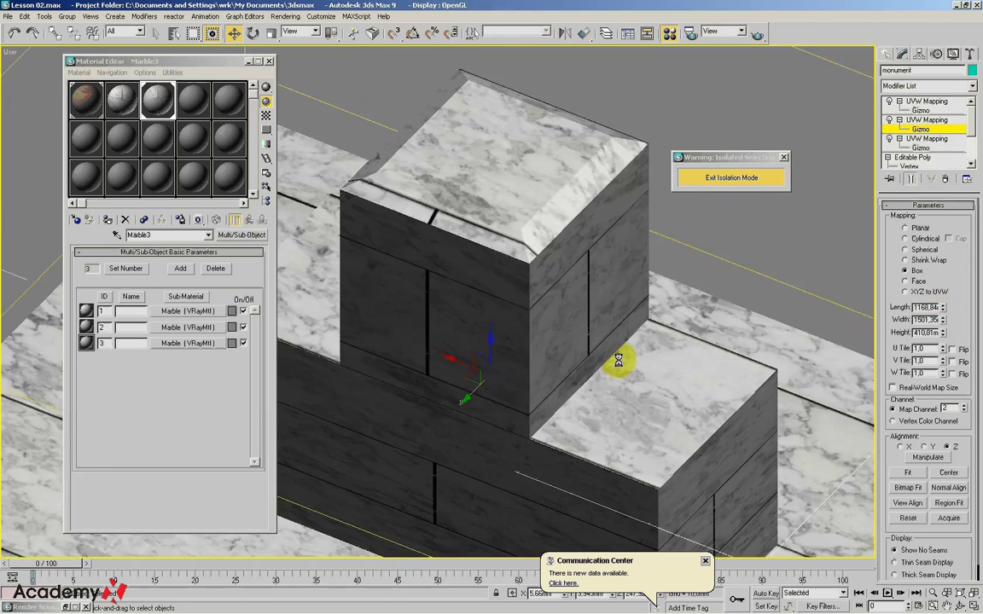
{"action": "scroll", "coordinate": [617, 360], "scroll_direction": "up", "scroll_amount": 2}
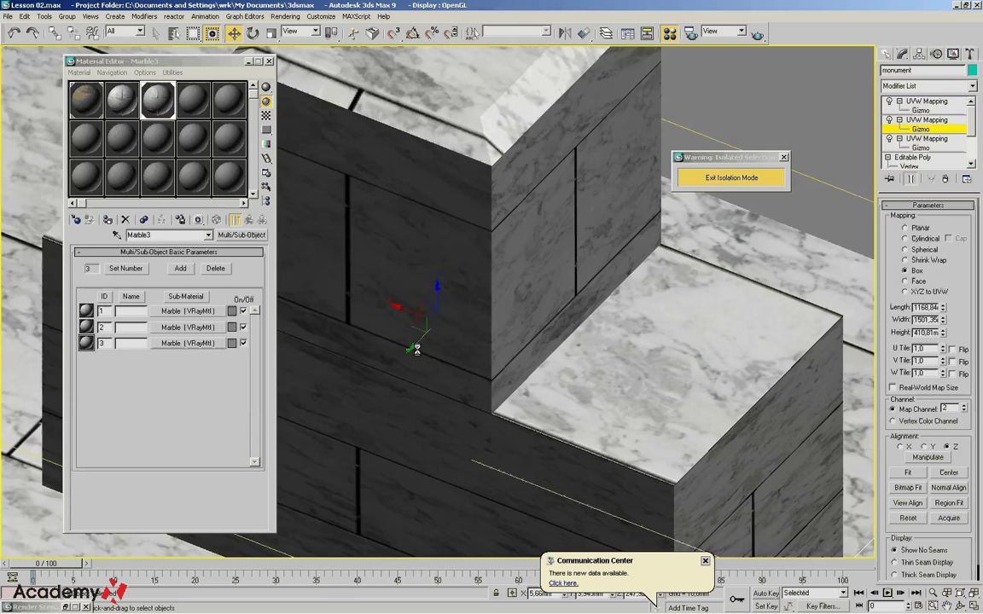
{"action": "left_click", "coordinate": [411, 344]}
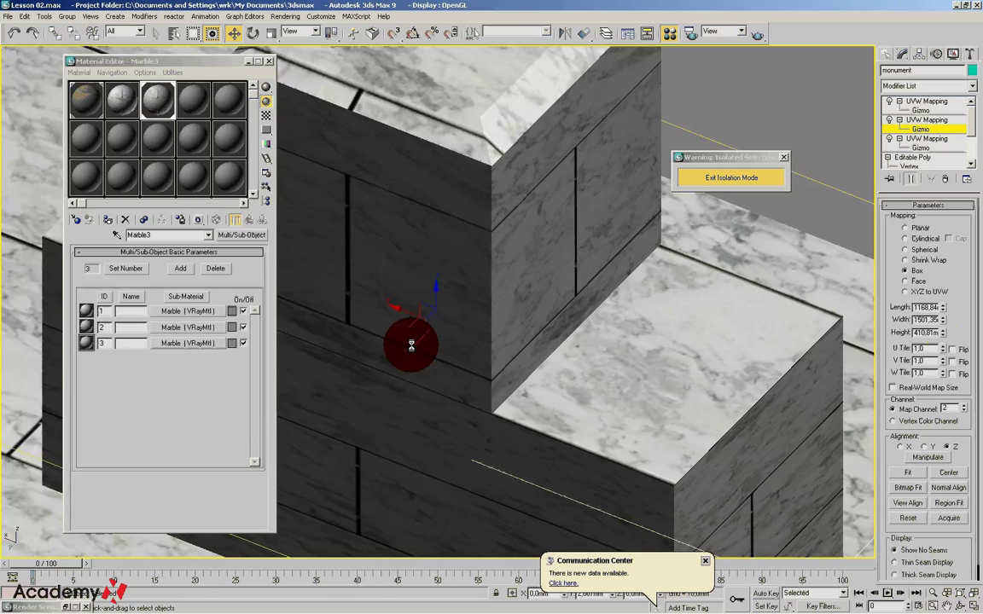
{"action": "left_click_drag", "start_coordinate": [945, 308], "coordinate": [942, 304]}
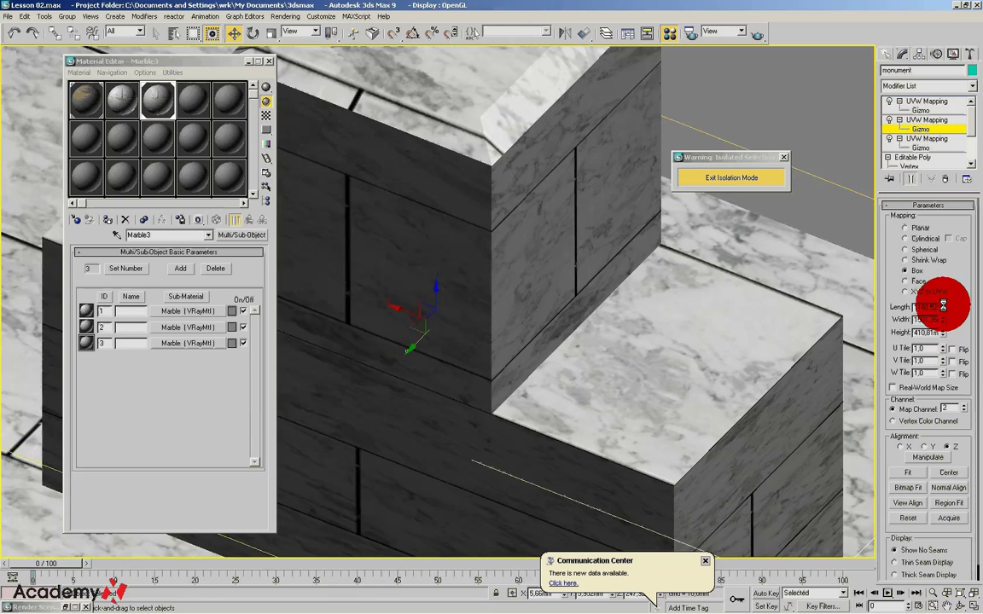
Step: Slide the gizmo so the marble seams shift, then frame the whole monument
{"action": "left_click", "coordinate": [412, 349]}
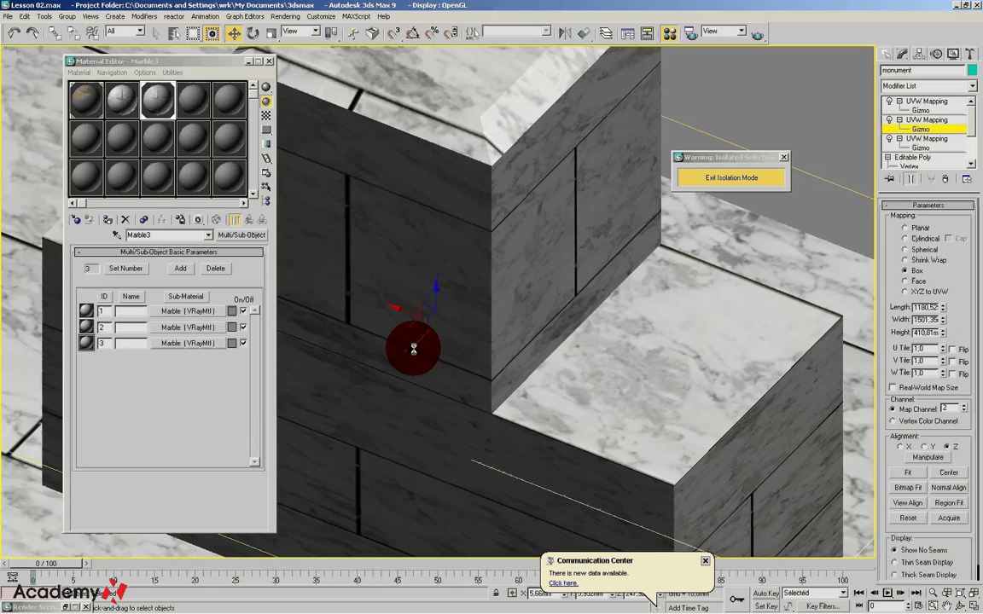
{"action": "left_click_drag", "start_coordinate": [413, 349], "coordinate": [724, 363]}
{"action": "scroll", "coordinate": [724, 364], "scroll_direction": "down", "scroll_amount": 3}
{"action": "left_click_drag", "start_coordinate": [492, 316], "coordinate": [465, 304]}
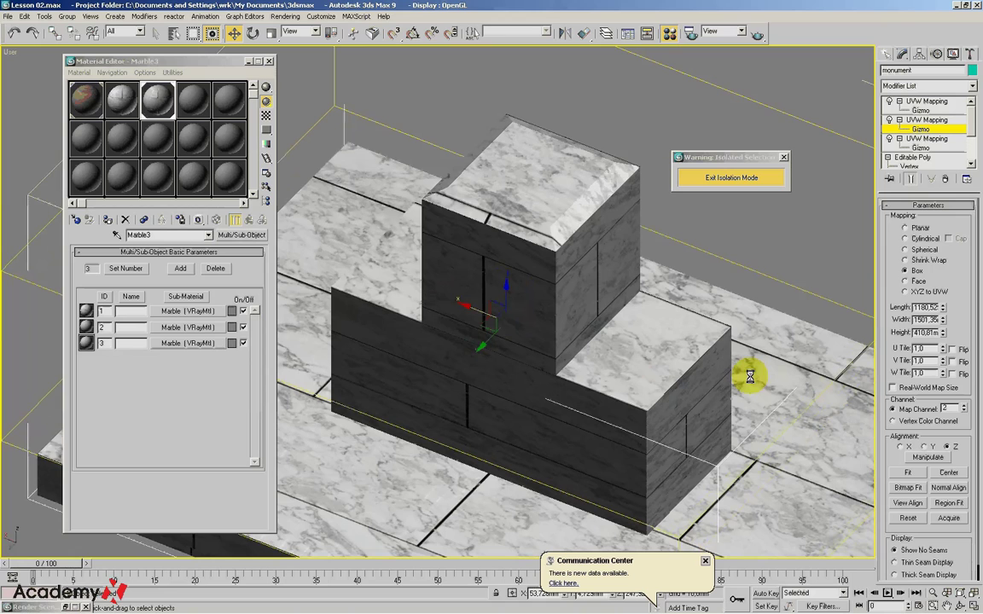
{"action": "key", "text": "z"}
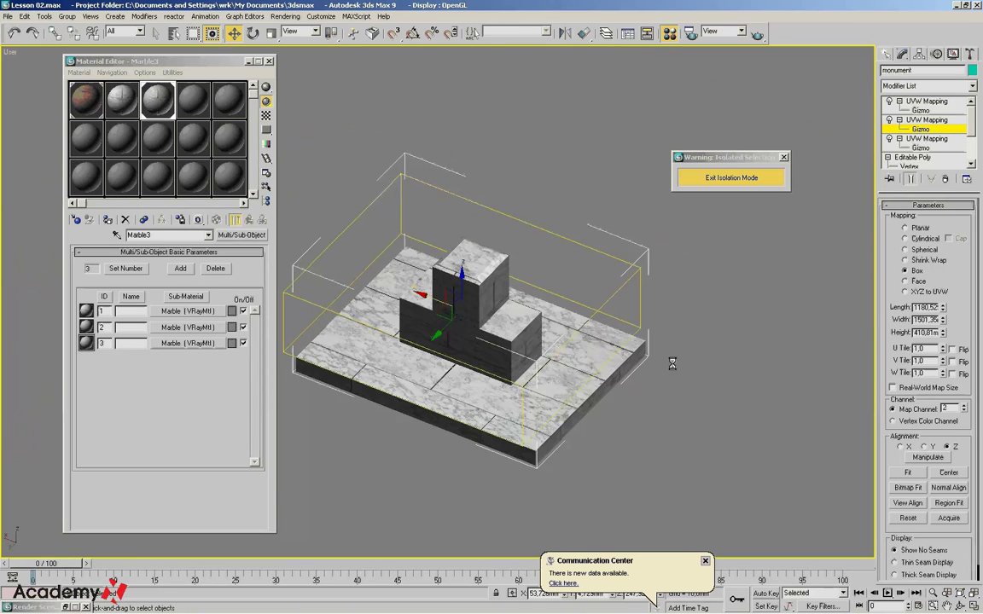
{"action": "scroll", "coordinate": [504, 292], "scroll_direction": "up", "scroll_amount": 3}
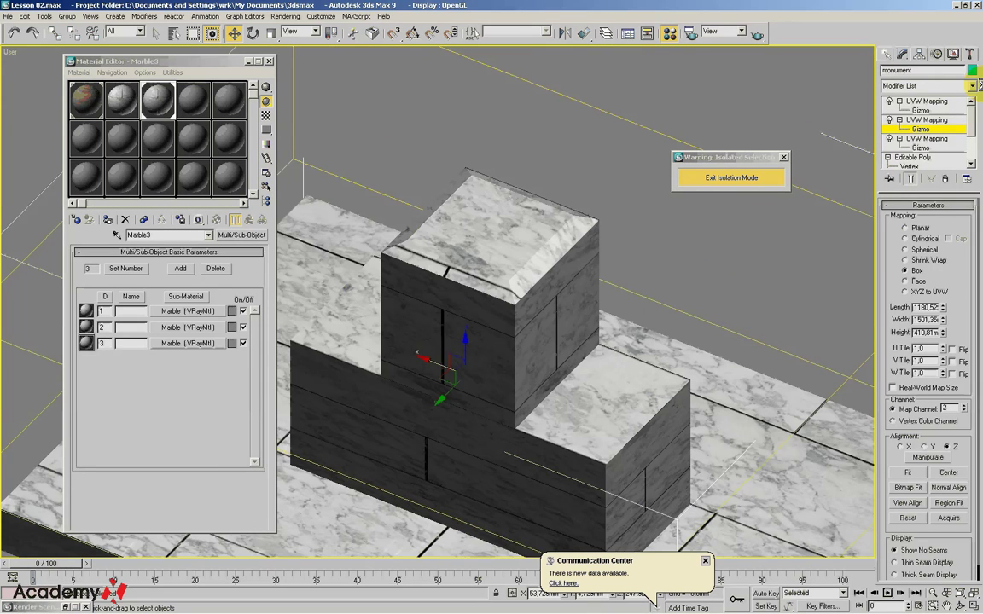
Step: Select the top UVW Mapping gizmo, raise it and set its height to 410.81
{"action": "left_click", "coordinate": [920, 109]}
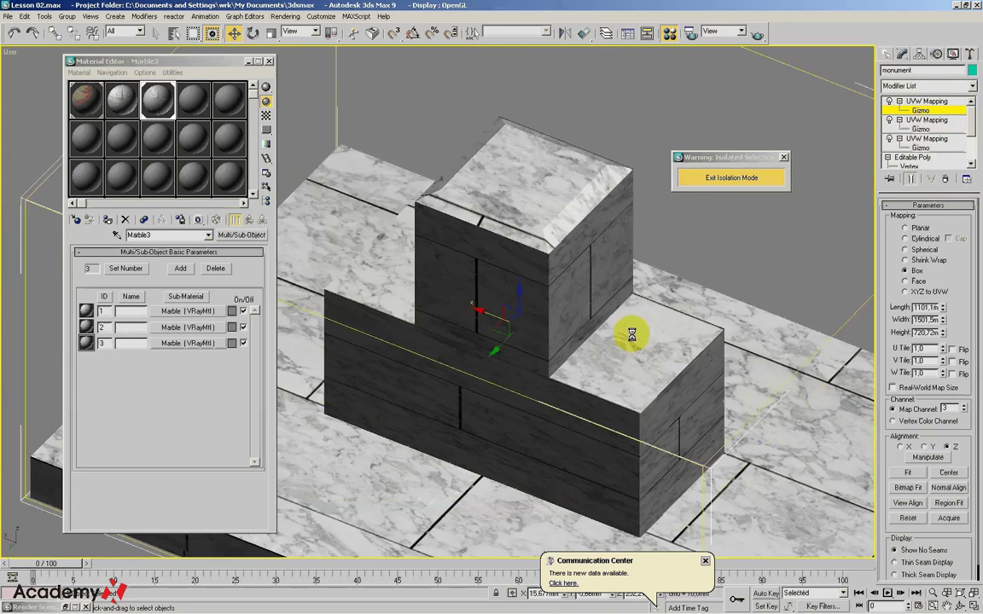
{"action": "scroll", "coordinate": [631, 335], "scroll_direction": "down", "scroll_amount": 3}
{"action": "left_click_drag", "start_coordinate": [616, 386], "coordinate": [504, 296]}
{"action": "scroll", "coordinate": [501, 338], "scroll_direction": "down", "scroll_amount": 2}
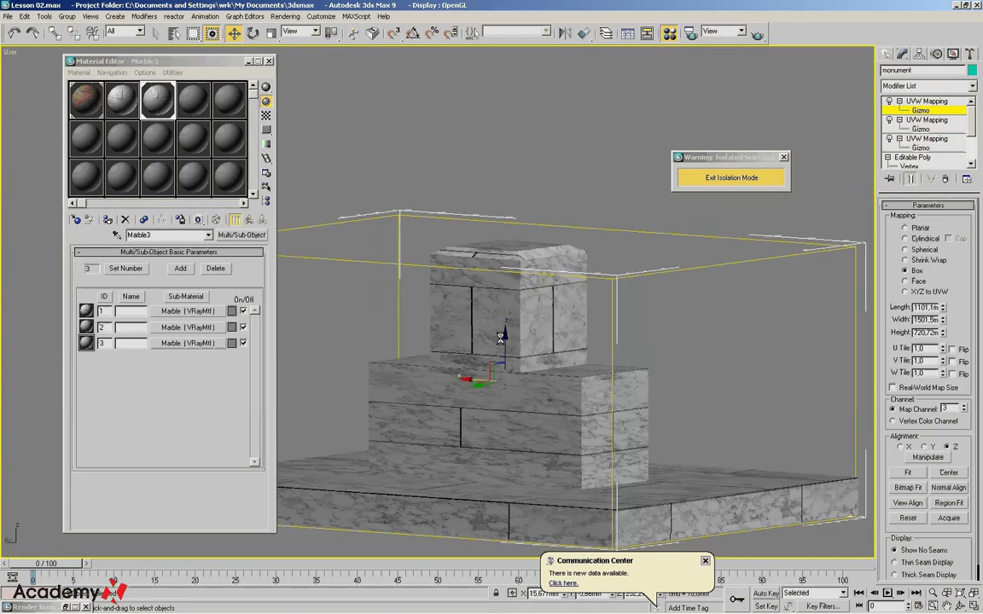
{"action": "left_click_drag", "start_coordinate": [501, 338], "coordinate": [517, 284]}
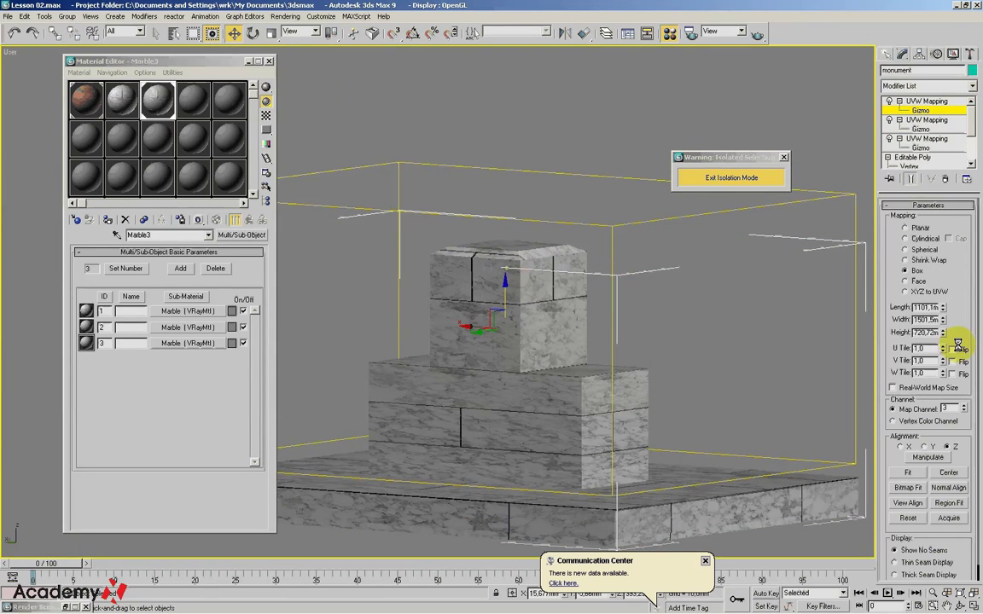
{"action": "left_click_drag", "start_coordinate": [944, 332], "coordinate": [950, 361]}
{"action": "left_click_drag", "start_coordinate": [505, 275], "coordinate": [519, 257]}
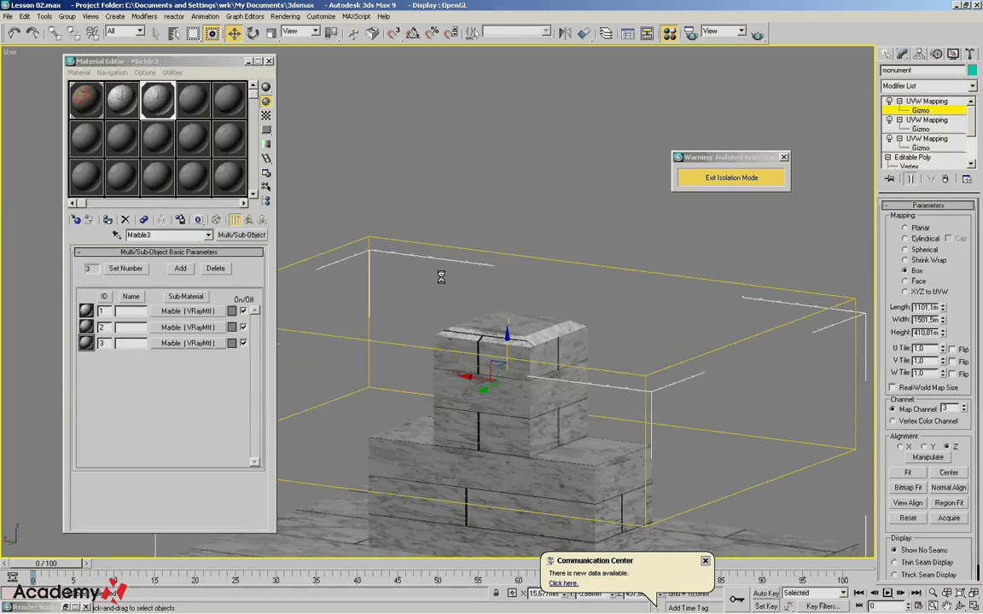
Step: Reframe the monument and copy the Marble sub-material into sample slot 3
{"action": "left_click", "coordinate": [545, 429]}
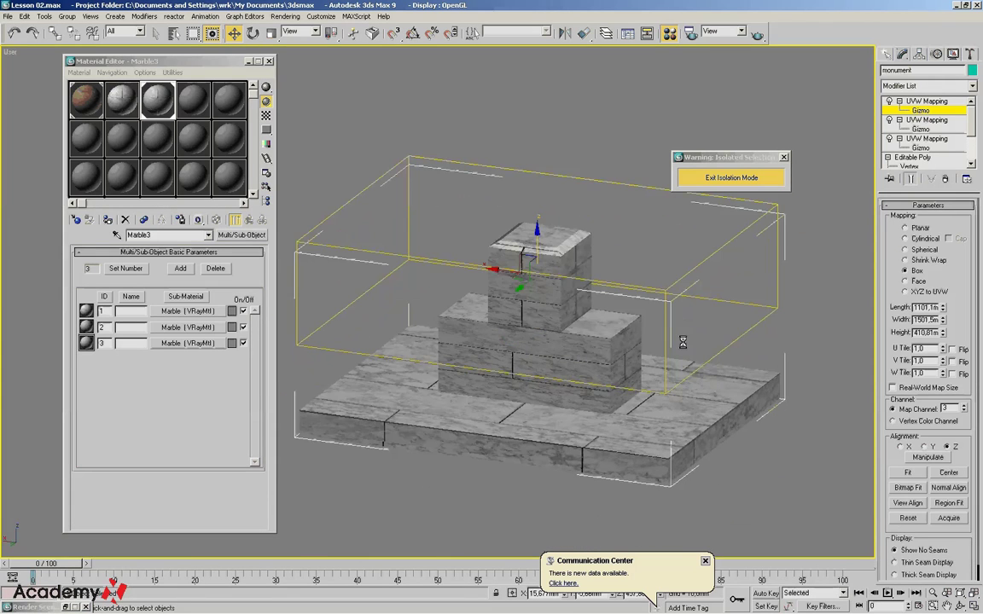
{"action": "left_click", "coordinate": [673, 402]}
{"action": "left_click_drag", "start_coordinate": [673, 402], "coordinate": [588, 408]}
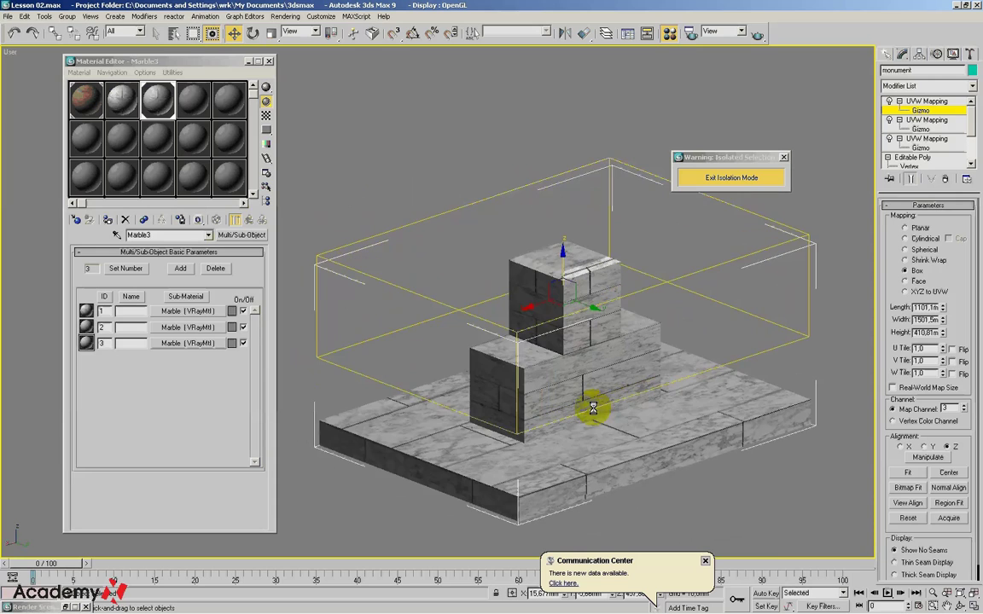
{"action": "left_click_drag", "start_coordinate": [196, 311], "coordinate": [141, 100]}
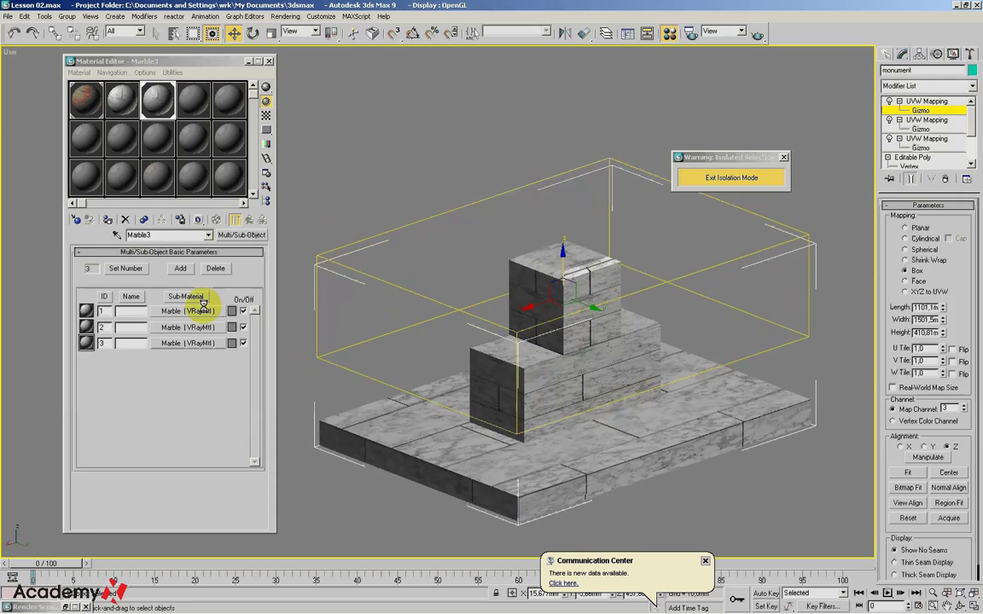
Step: Open the Marble maps, exit isolation, select the spire Cylinder01, and switch to Firefox
{"action": "left_click", "coordinate": [119, 100]}
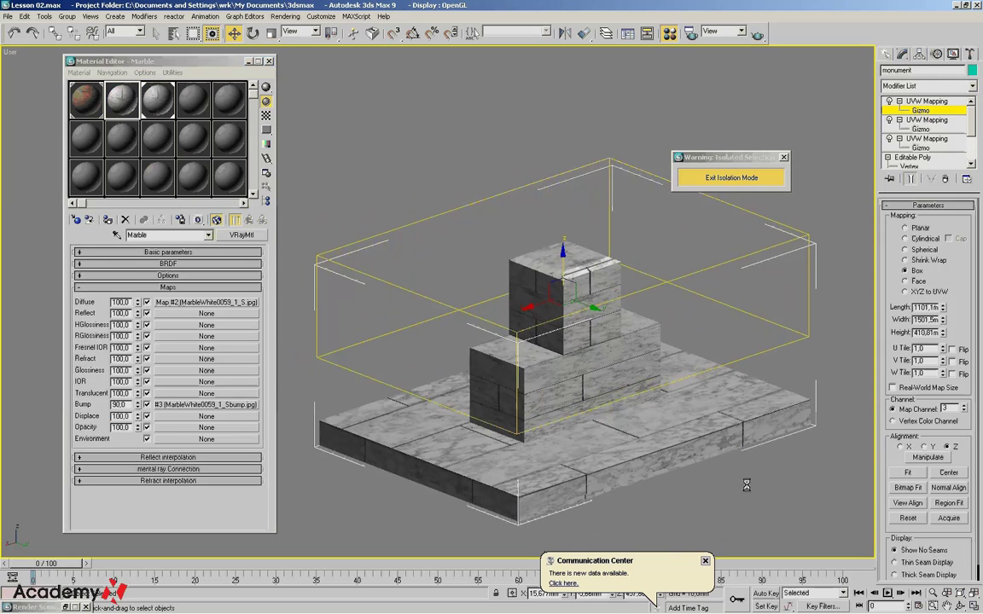
{"action": "left_click", "coordinate": [731, 177]}
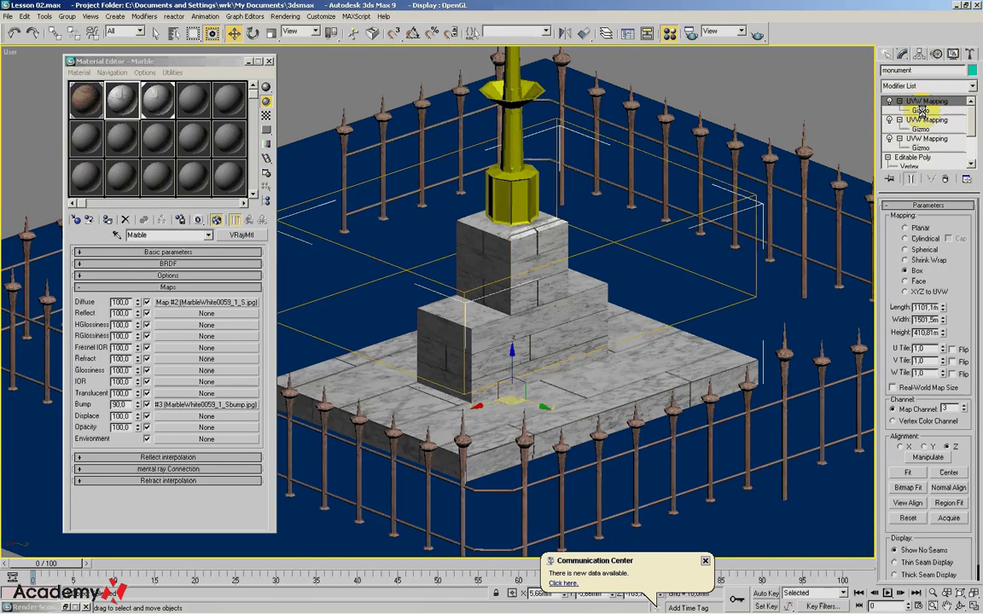
{"action": "left_click", "coordinate": [675, 184]}
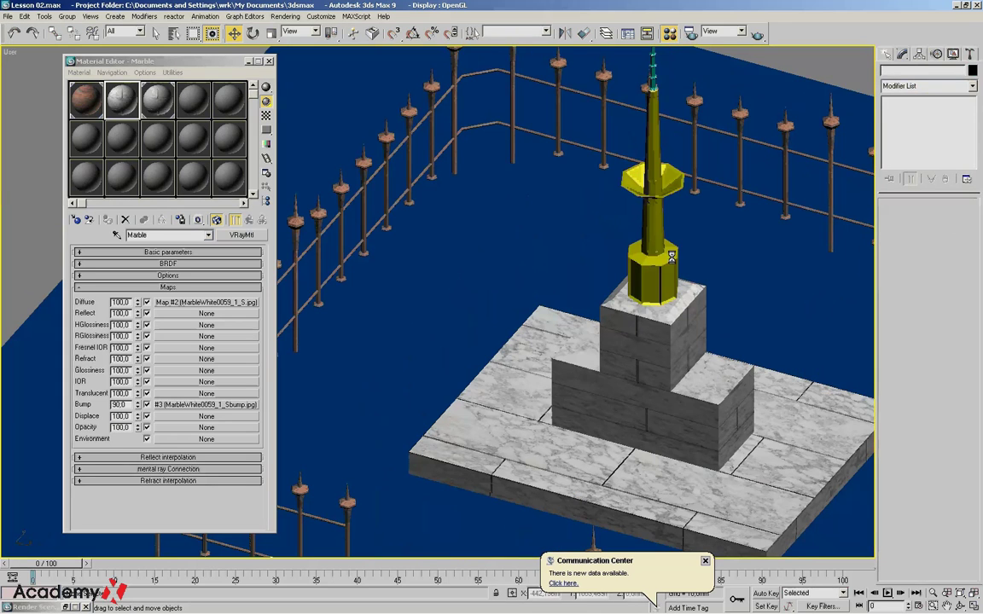
{"action": "left_click", "coordinate": [664, 260]}
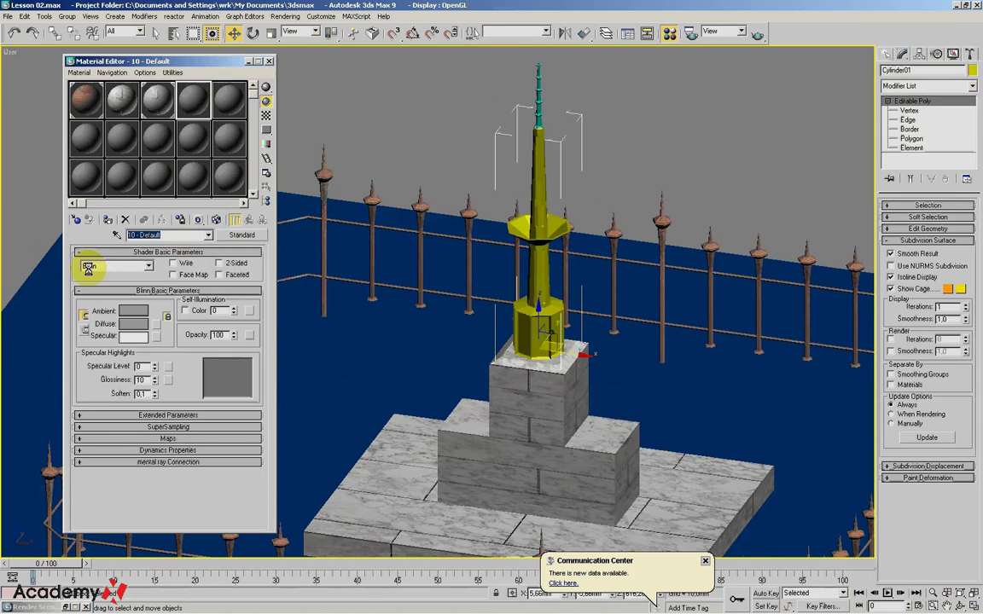
{"action": "mouse_move", "coordinate": [417, 605]}
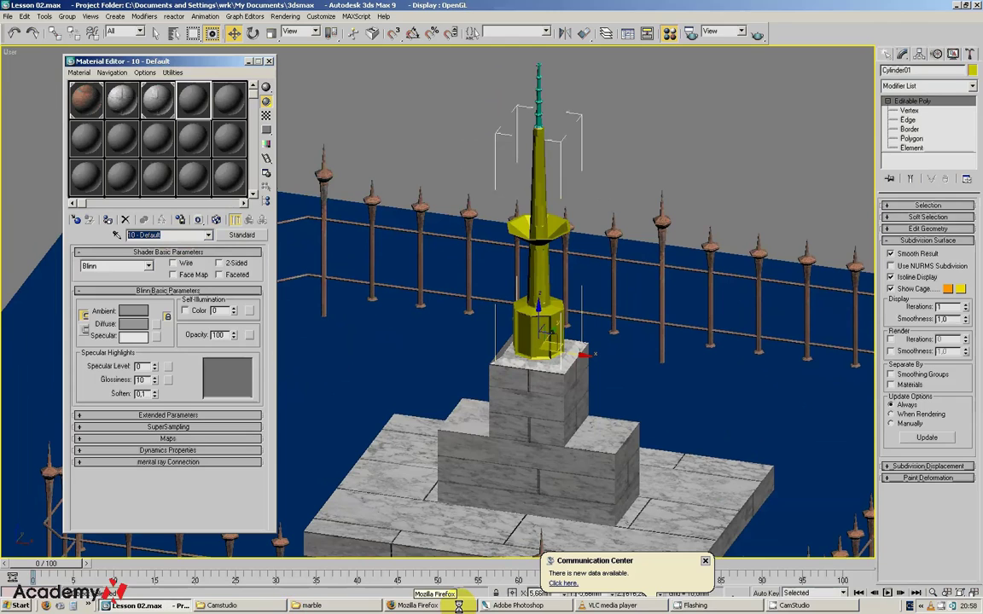
{"action": "left_click", "coordinate": [458, 605]}
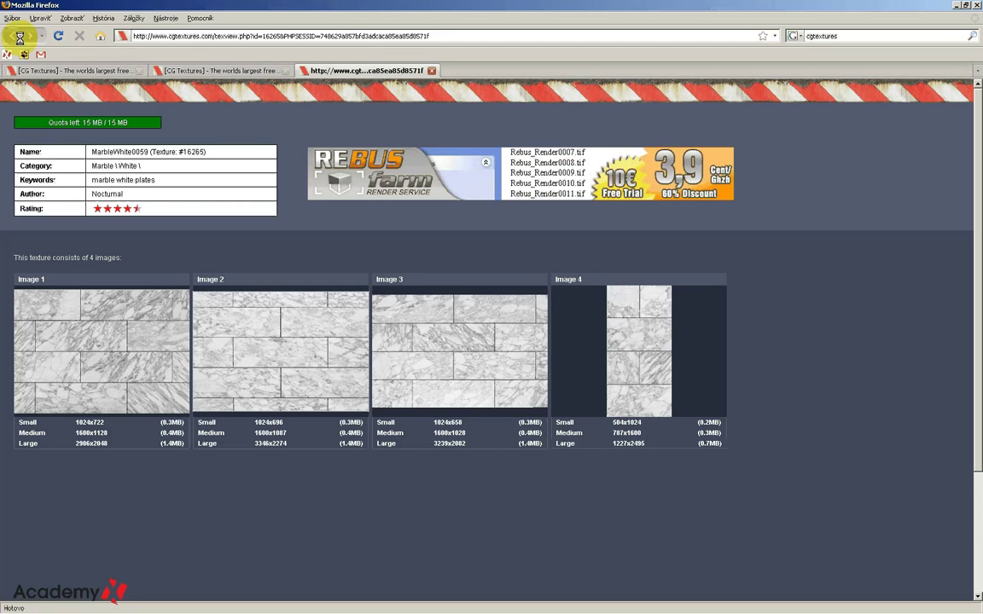
Step: Close the marble page and browse the Metal category's Bronze And Copper textures
{"action": "left_click", "coordinate": [430, 70]}
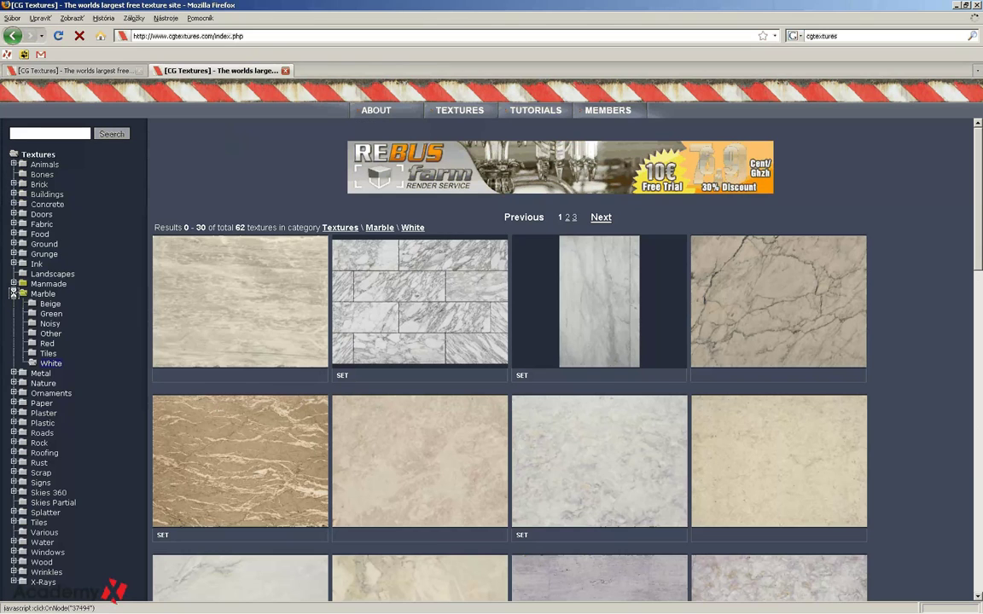
{"action": "left_click", "coordinate": [13, 293]}
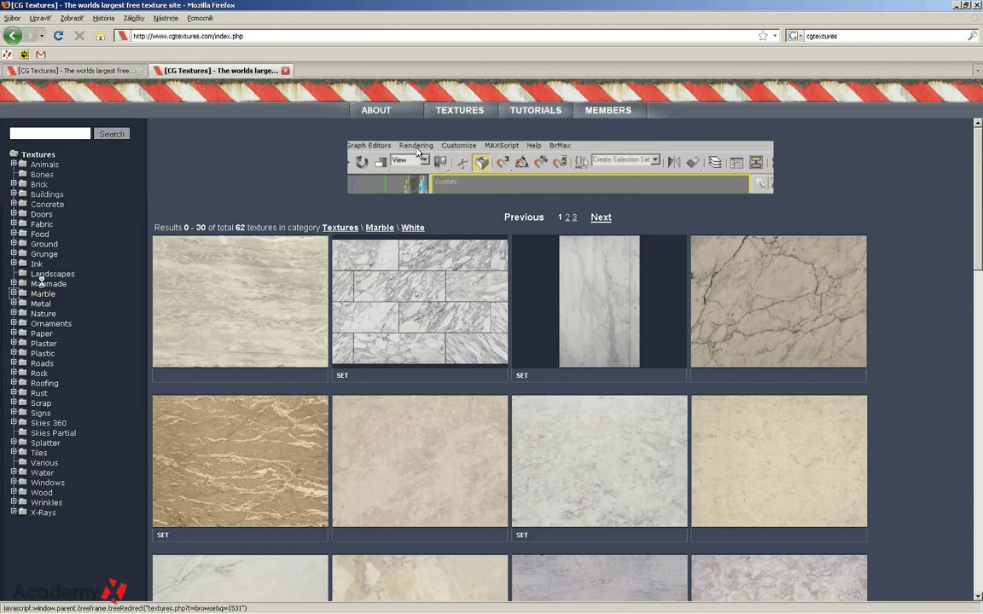
{"action": "left_click", "coordinate": [37, 304]}
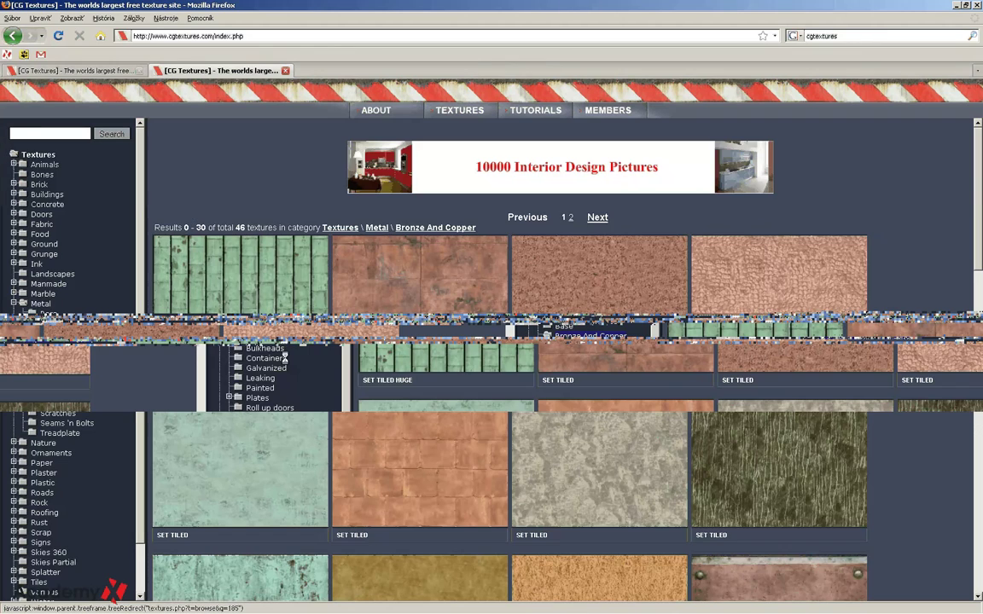
{"action": "scroll", "coordinate": [251, 454], "scroll_direction": "down", "scroll_amount": 3}
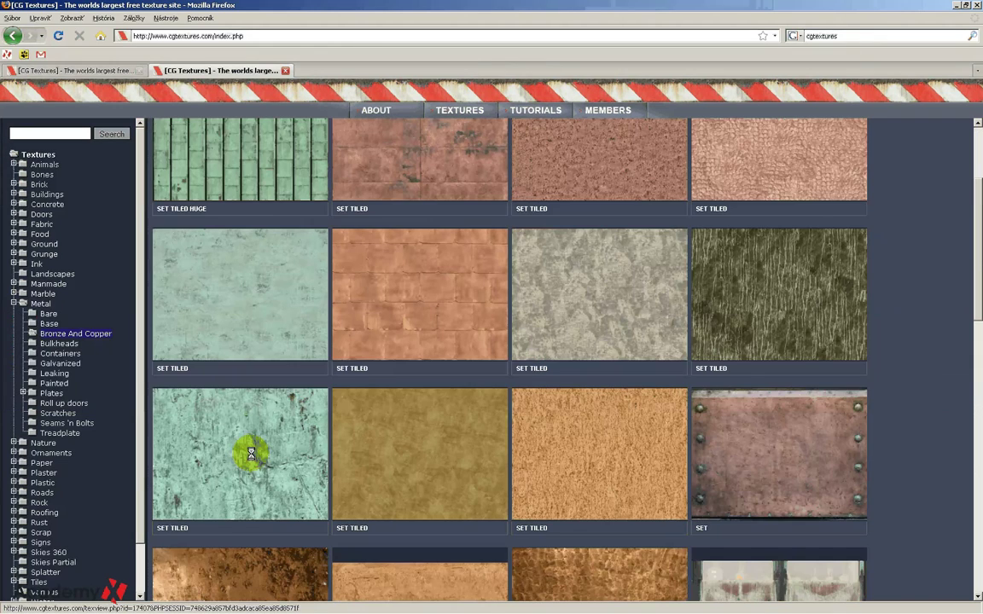
{"action": "scroll", "coordinate": [256, 455], "scroll_direction": "down", "scroll_amount": 8}
{"action": "scroll", "coordinate": [265, 456], "scroll_direction": "down", "scroll_amount": 3}
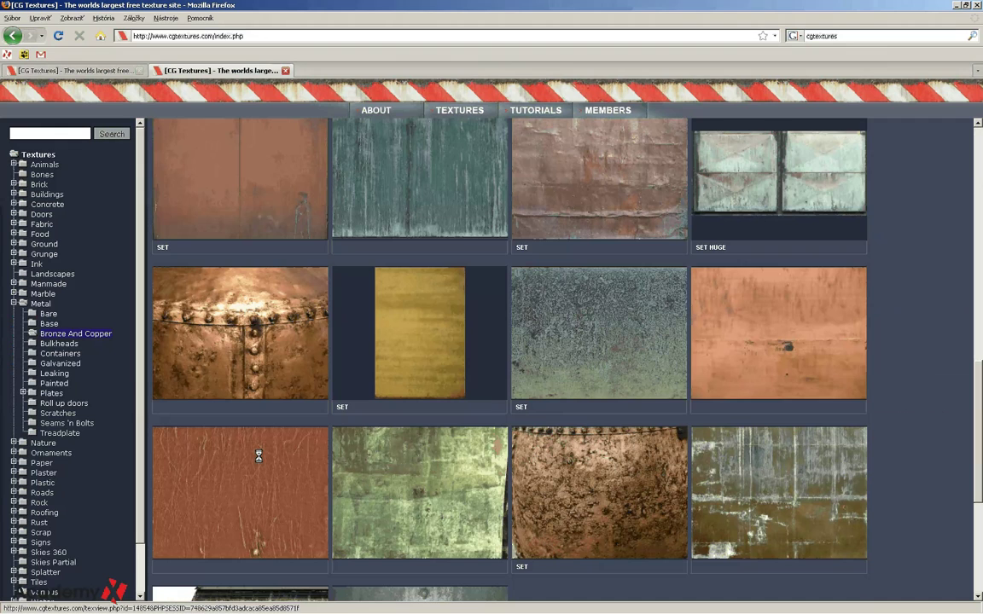
{"action": "scroll", "coordinate": [259, 456], "scroll_direction": "down", "scroll_amount": 3}
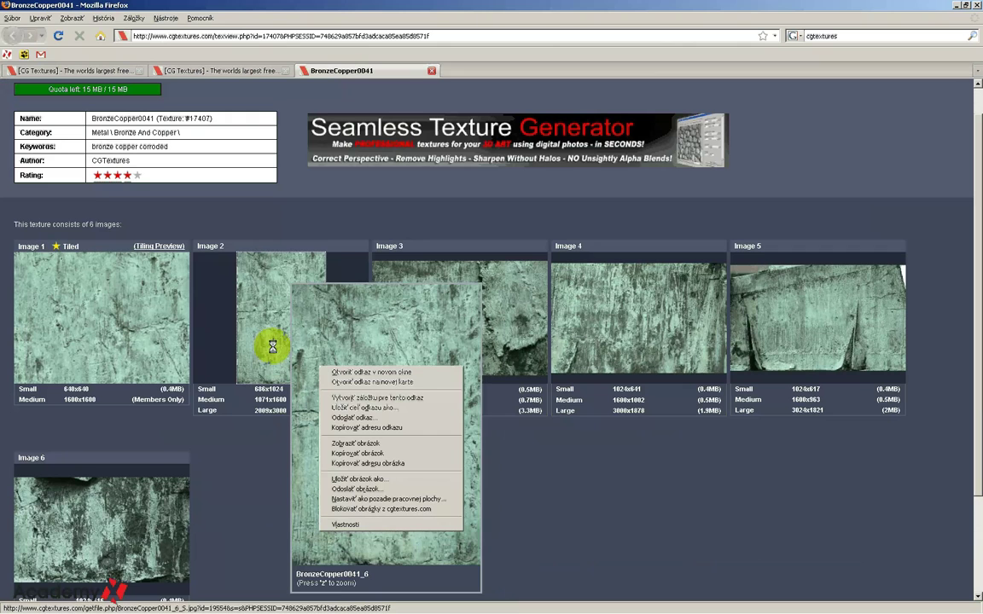
Step: Open the green patina BronzeCopper0041 page and save Image 2's Medium download link
{"action": "left_click", "coordinate": [434, 70]}
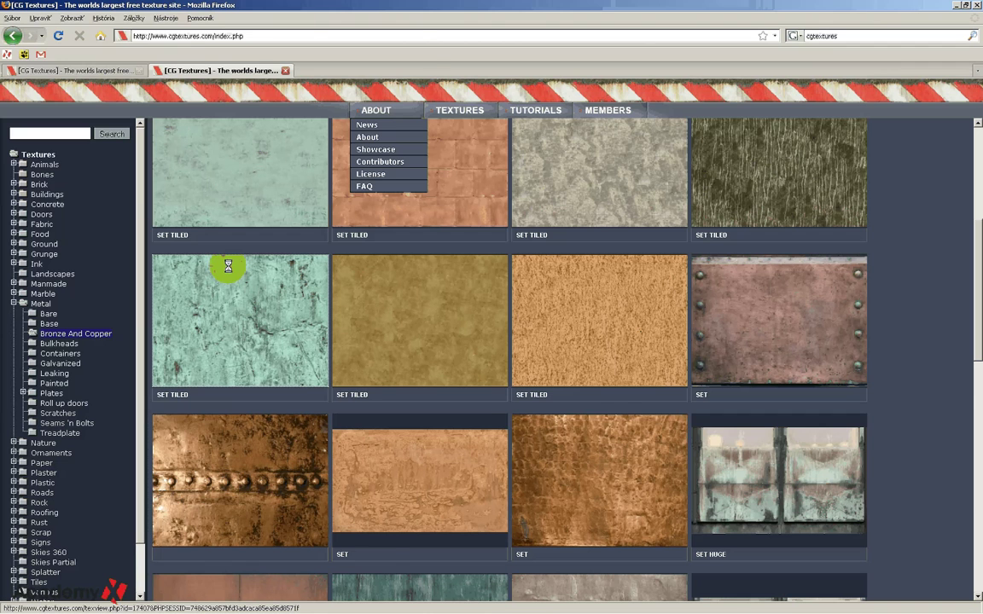
{"action": "left_click", "coordinate": [228, 267]}
{"action": "mouse_move", "coordinate": [375, 110]}
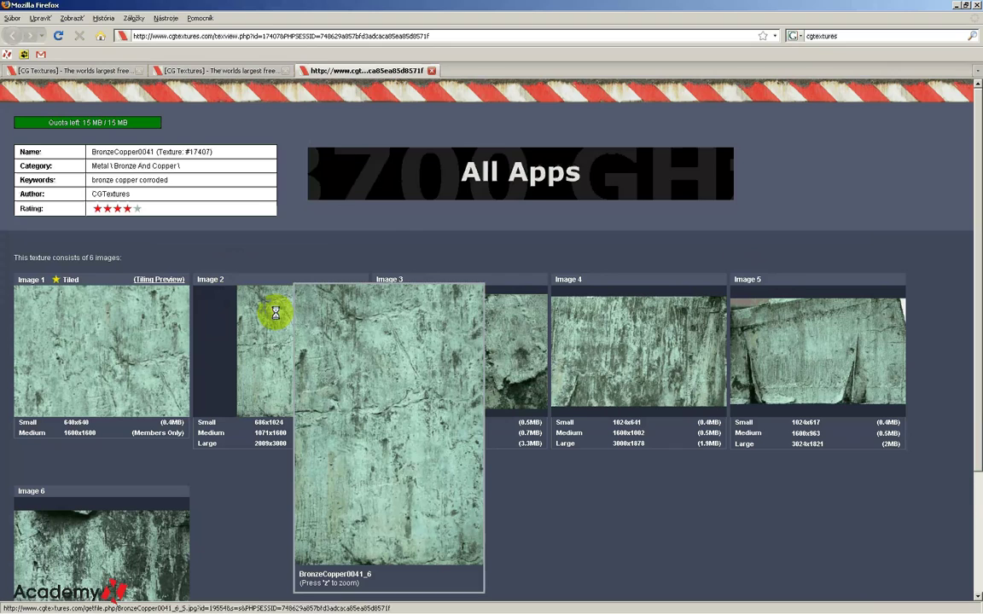
{"action": "right_click", "coordinate": [276, 432]}
{"action": "left_click", "coordinate": [315, 472]}
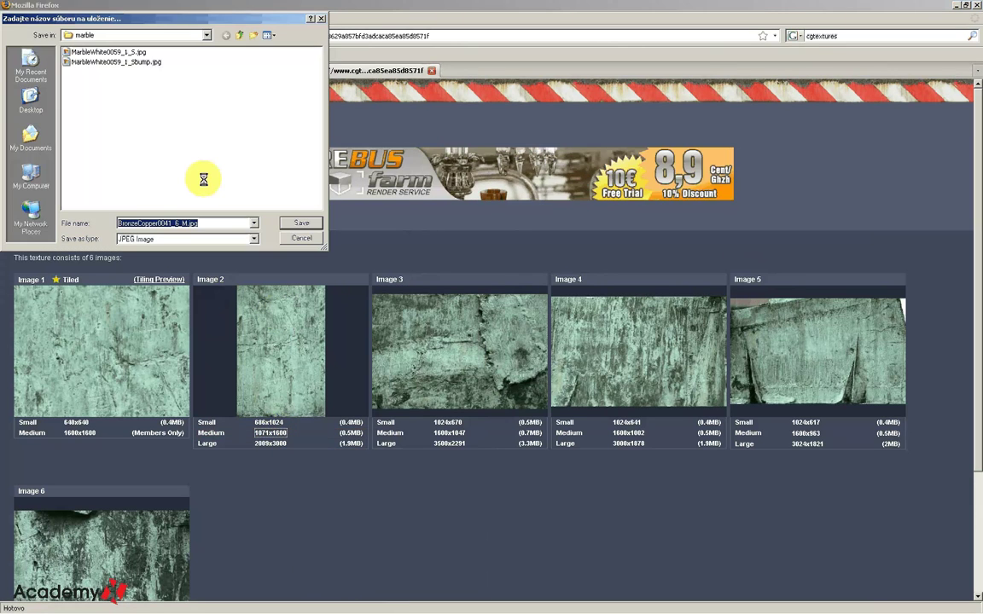
Step: Save BronzeCopper0041_6_M.jpg into the metal folder and switch to Photoshop
{"action": "left_click", "coordinate": [236, 35]}
{"action": "left_click", "coordinate": [79, 62]}
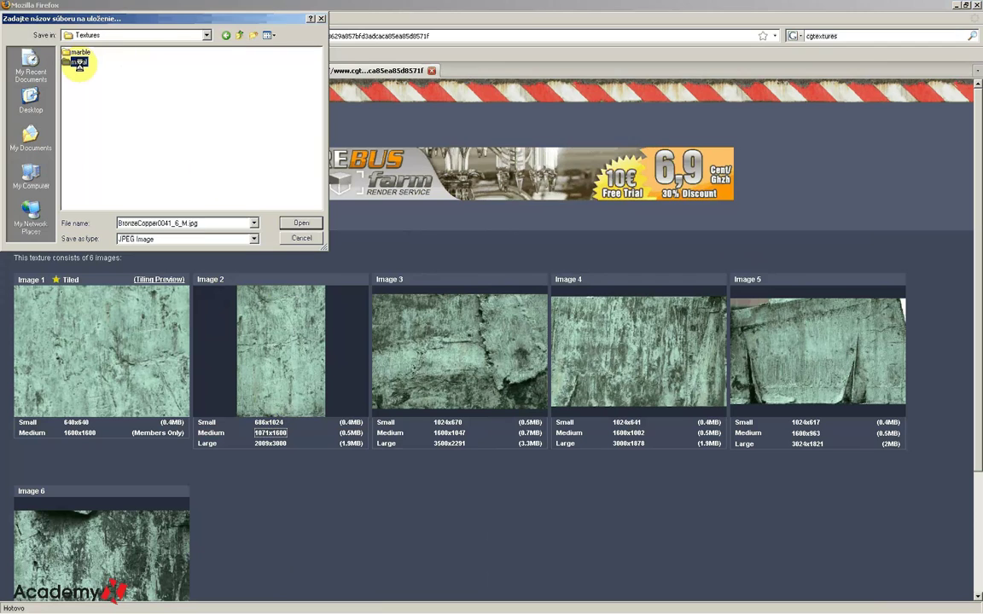
{"action": "left_click", "coordinate": [79, 63]}
{"action": "double_click", "coordinate": [69, 65]}
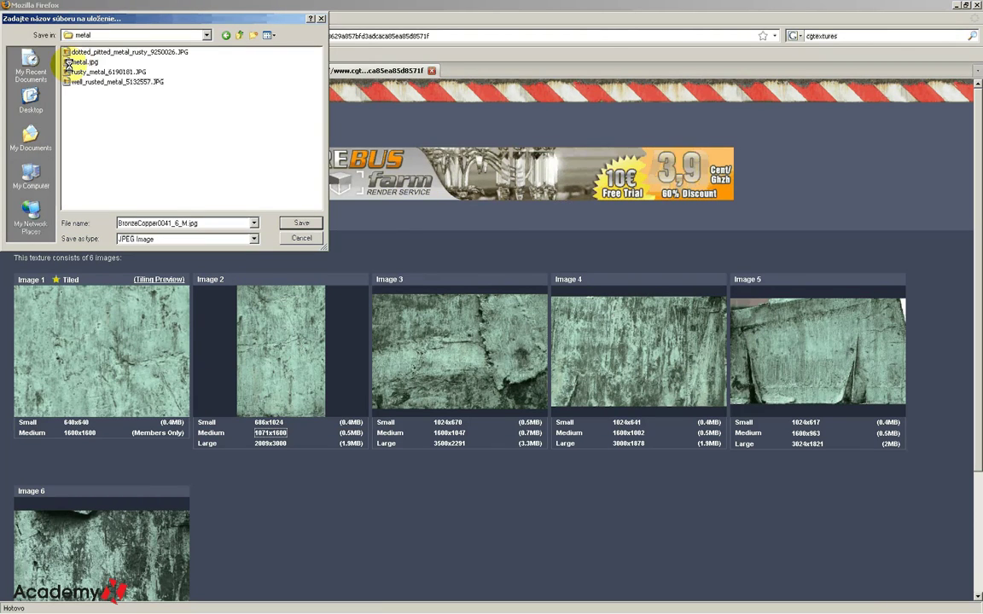
{"action": "left_click", "coordinate": [279, 224]}
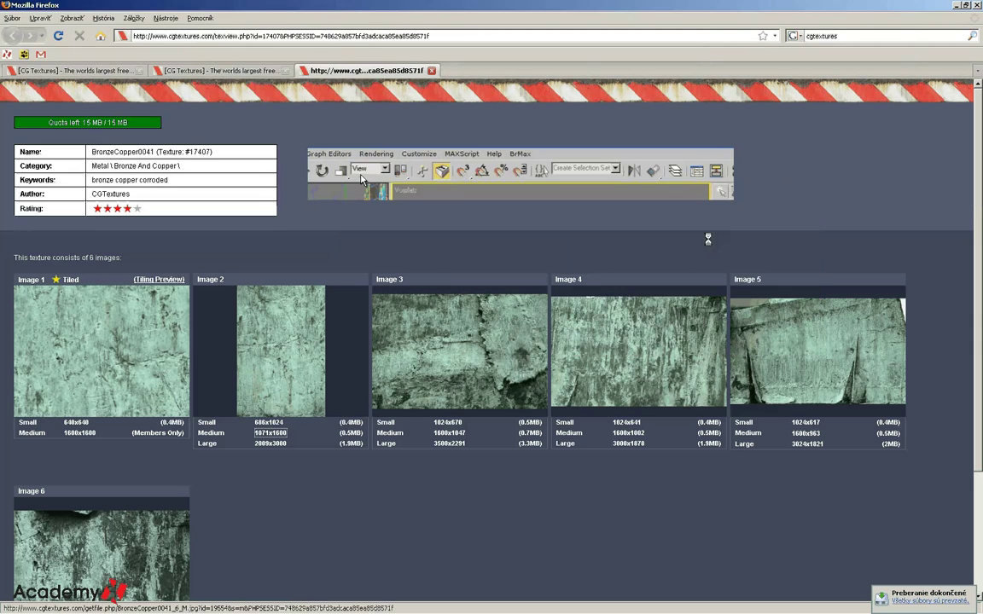
{"action": "left_click", "coordinate": [518, 605]}
{"action": "left_click", "coordinate": [12, 15]}
Step: Open BronzeCopper0041_6_M.jpg from the metal folder and maximize its window
{"action": "left_click", "coordinate": [22, 39]}
{"action": "left_click", "coordinate": [533, 140]}
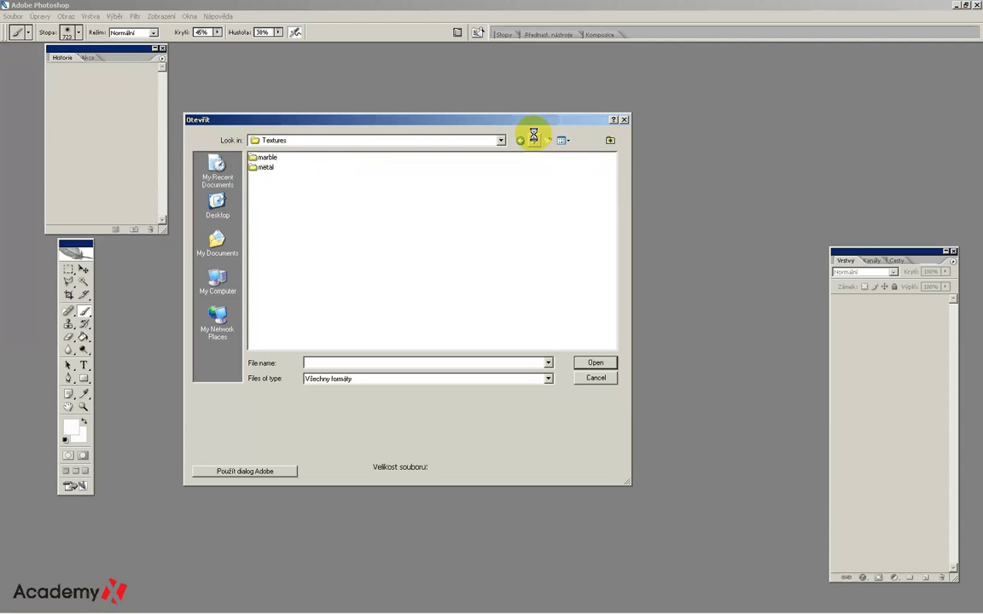
{"action": "double_click", "coordinate": [265, 167]}
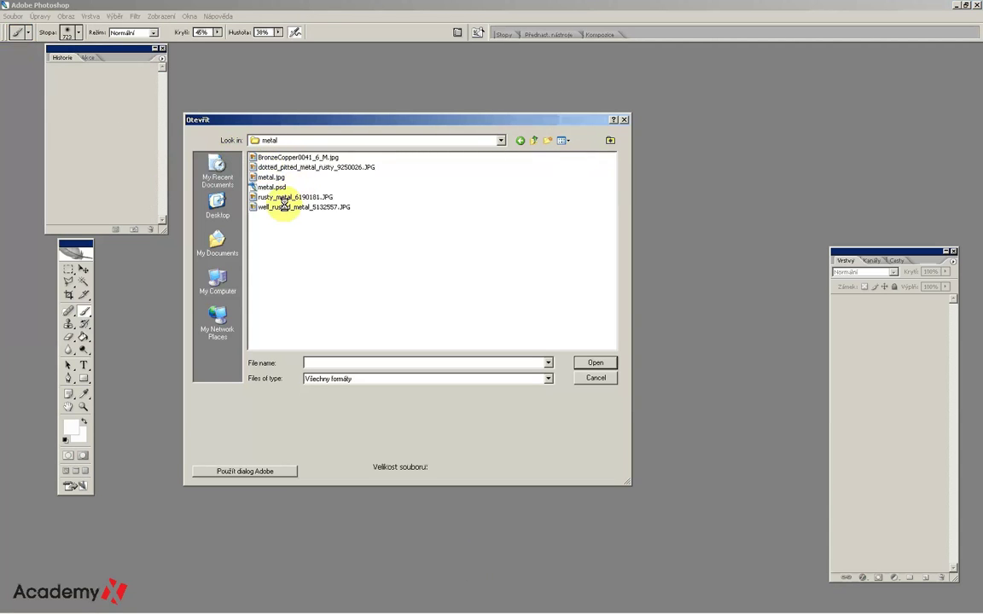
{"action": "left_click", "coordinate": [279, 157]}
{"action": "left_click", "coordinate": [595, 362]}
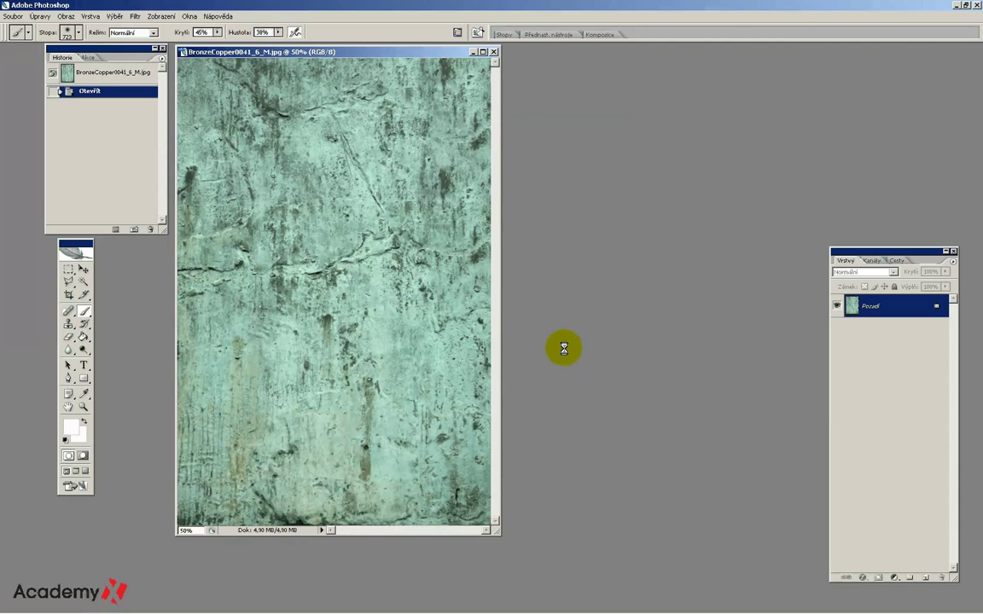
{"action": "left_click", "coordinate": [325, 50]}
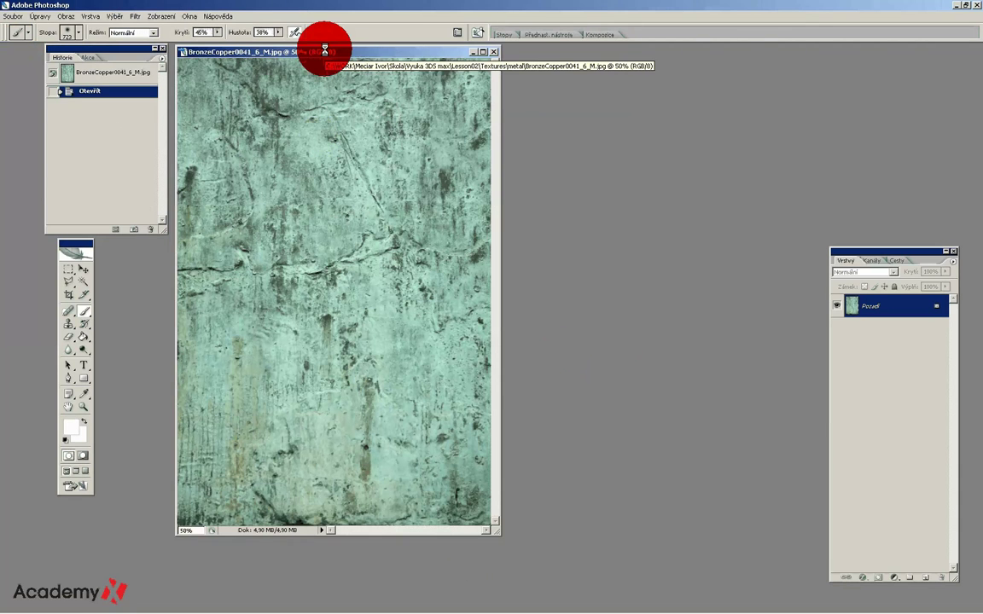
{"action": "double_click", "coordinate": [324, 49]}
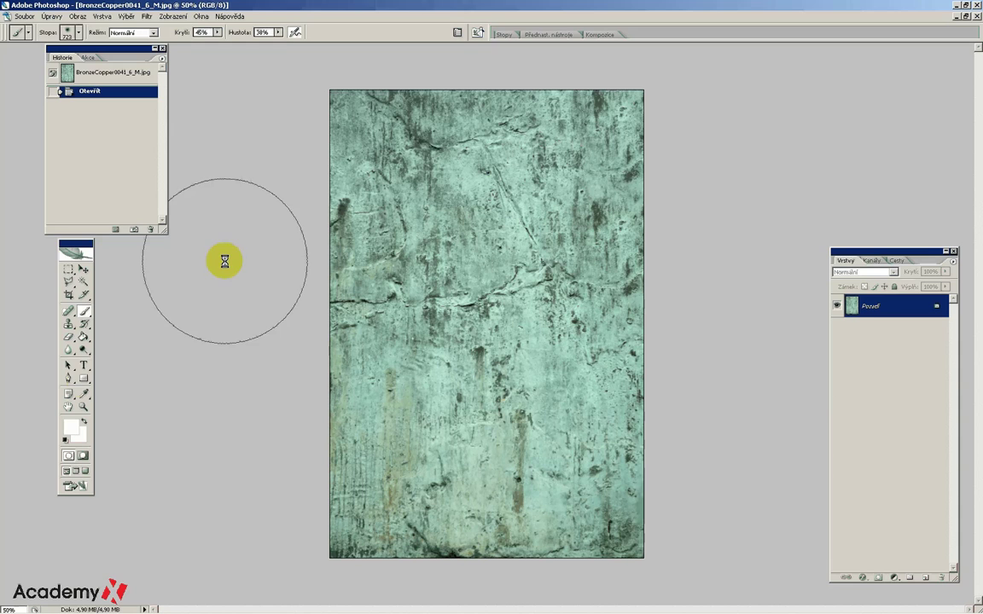
Step: Zoom out to 16.7% and crop outward, adding white space above and below the texture
{"action": "left_click", "coordinate": [82, 407]}
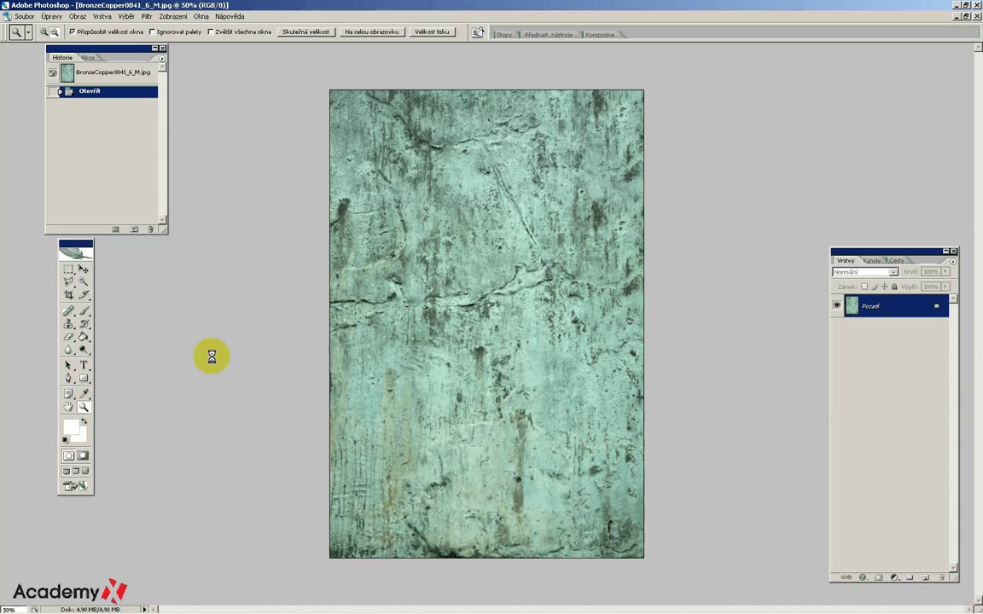
{"action": "left_click", "coordinate": [275, 331]}
{"action": "left_click", "coordinate": [275, 331]}
{"action": "left_click", "coordinate": [286, 366]}
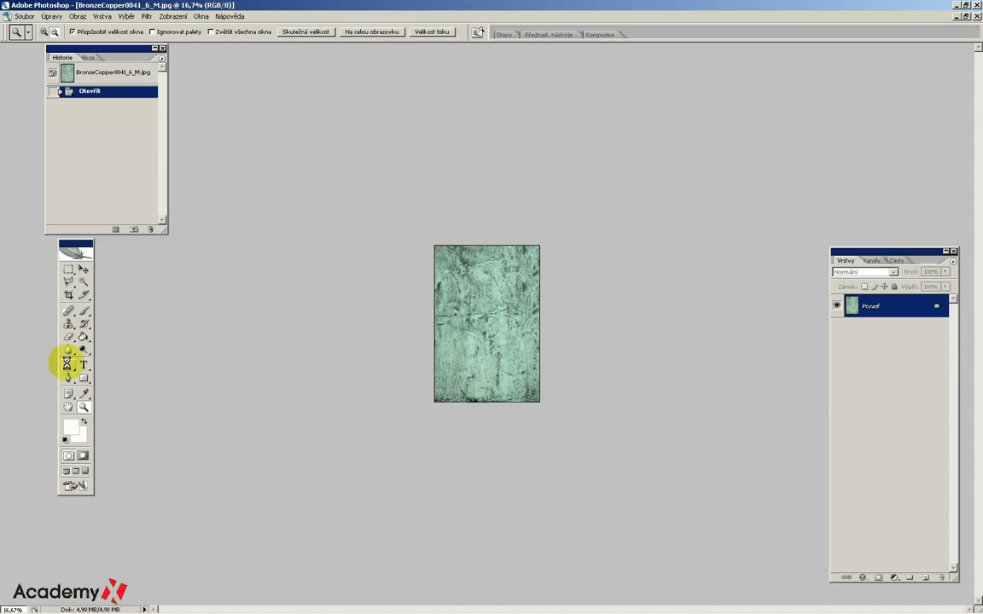
{"action": "left_click", "coordinate": [68, 295]}
{"action": "mouse_move", "coordinate": [435, 245]}
{"action": "left_mouse_down"}
{"action": "mouse_move", "coordinate": [539, 402]}
{"action": "mouse_move", "coordinate": [506, 591]}
{"action": "left_mouse_up"}
{"action": "left_click_drag", "start_coordinate": [484, 245], "coordinate": [481, 69]}
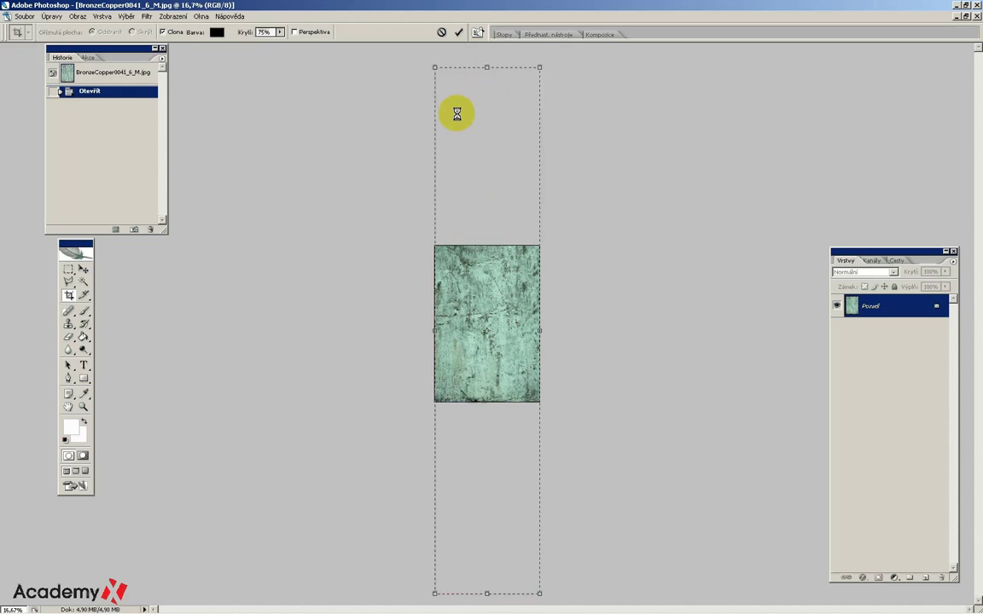
{"action": "left_click_drag", "start_coordinate": [487, 68], "coordinate": [494, 63]}
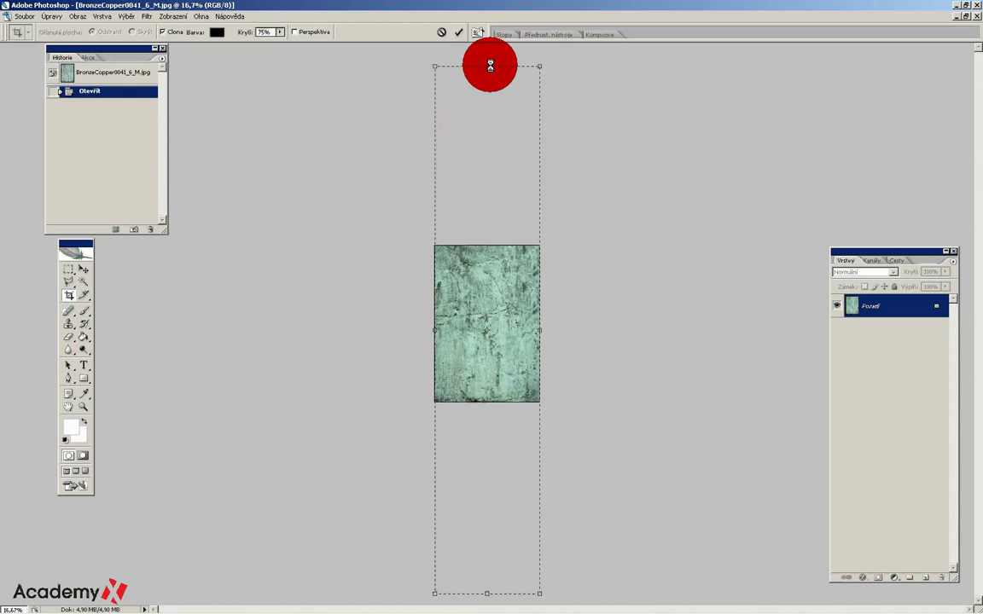
{"action": "key", "text": "Return"}
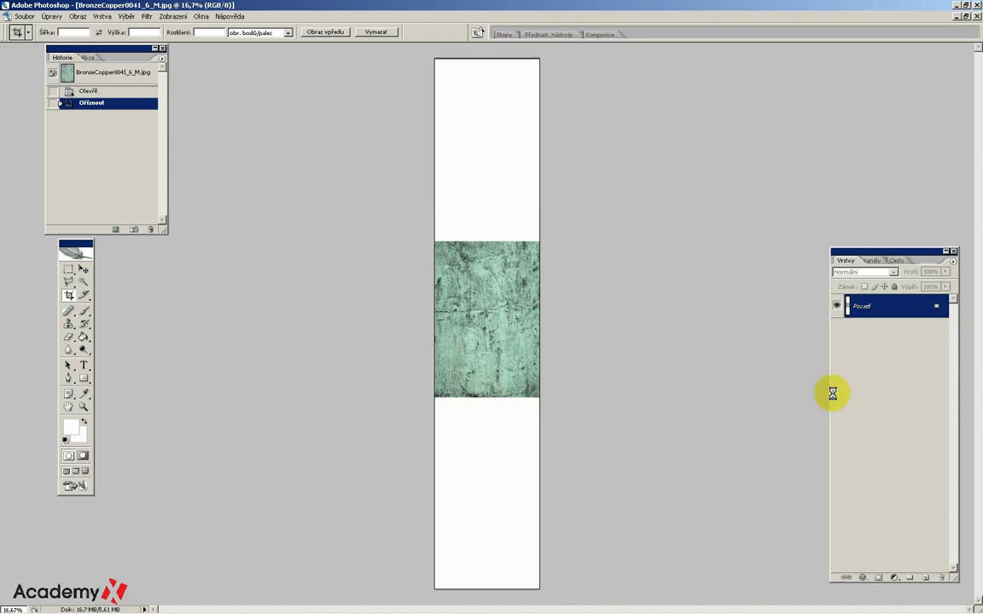
Step: Convert the background to Vrstva 0, make three copies, and move the top copy to the bottom
{"action": "double_click", "coordinate": [914, 305]}
{"action": "key", "text": "Return"}
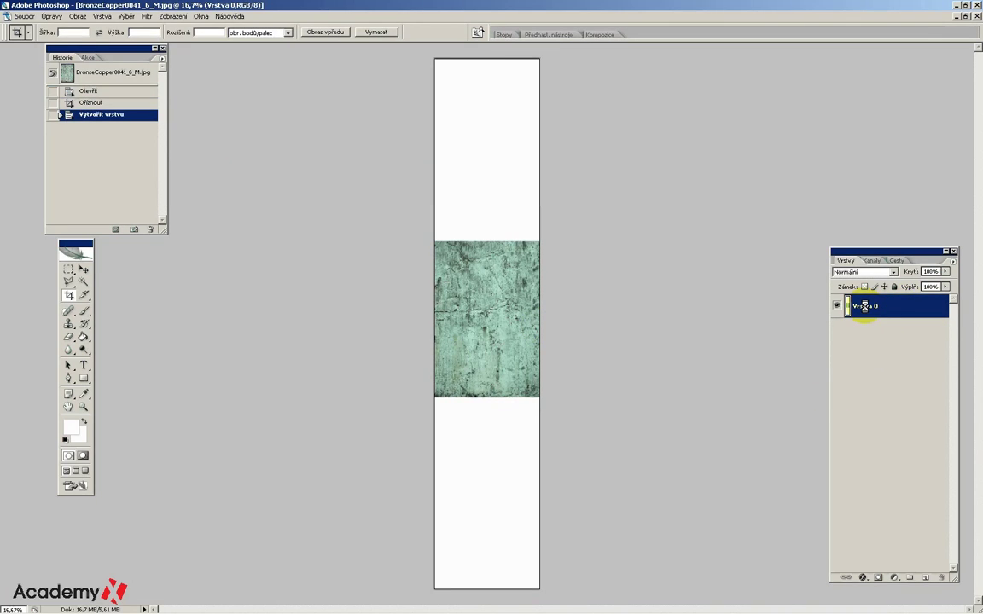
{"action": "left_click_drag", "start_coordinate": [864, 305], "coordinate": [925, 577]}
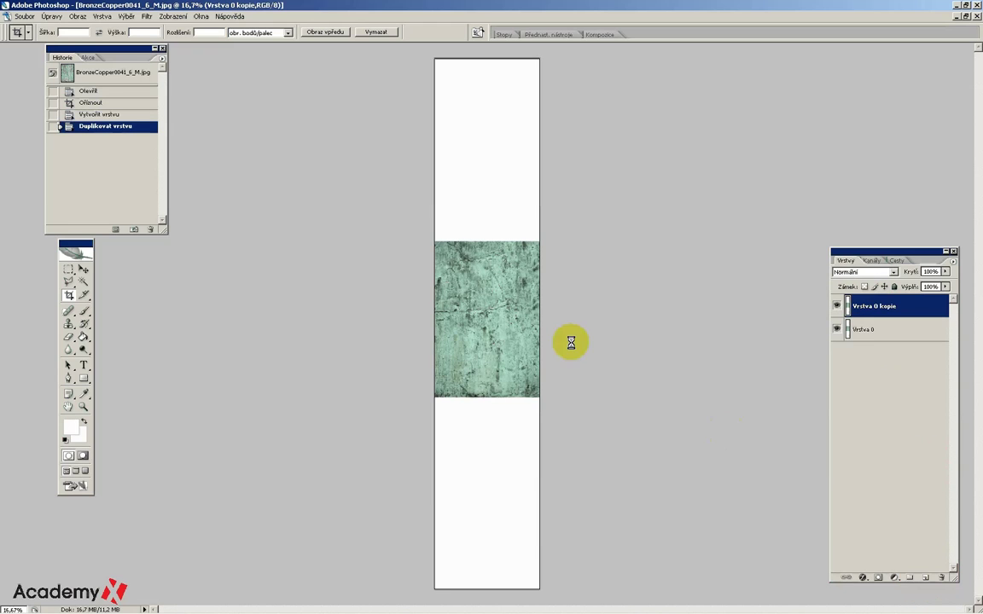
{"action": "mouse_move", "coordinate": [845, 328]}
{"action": "left_mouse_down"}
{"action": "mouse_move", "coordinate": [938, 520]}
{"action": "mouse_move", "coordinate": [927, 577]}
{"action": "left_mouse_up"}
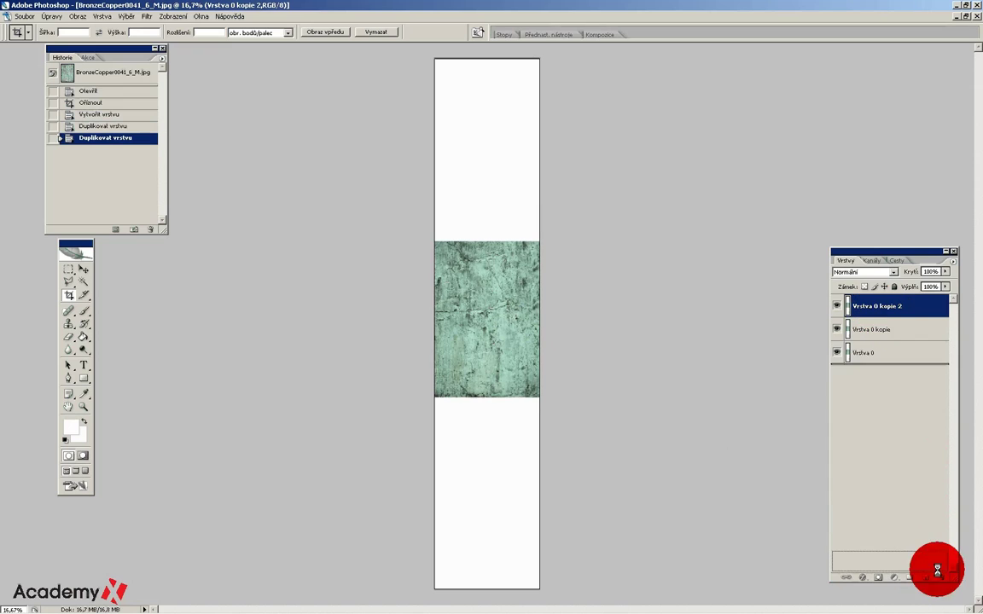
{"action": "left_click_drag", "start_coordinate": [883, 307], "coordinate": [925, 578]}
{"action": "key", "text": "v"}
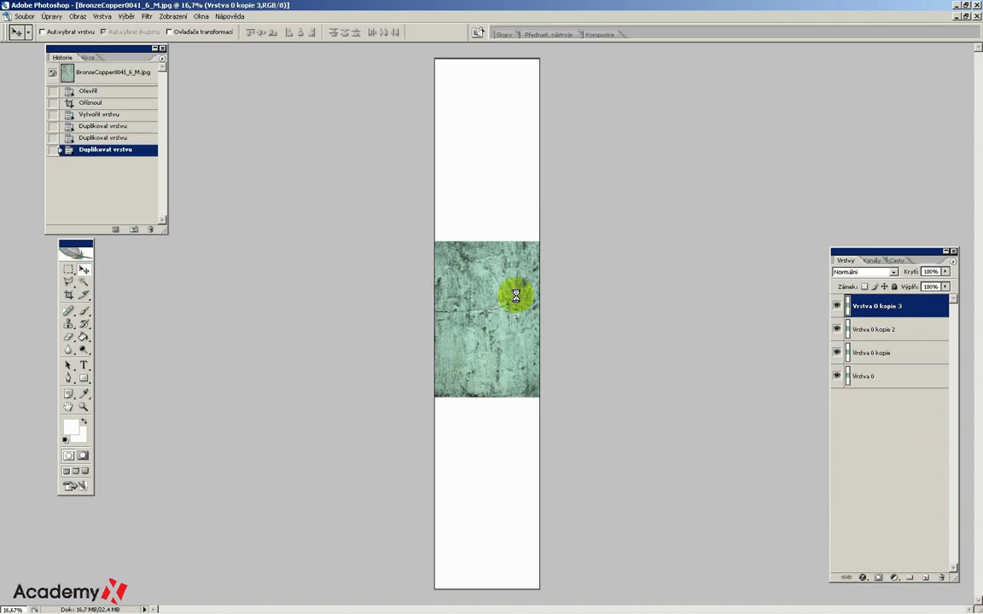
{"action": "left_click_drag", "start_coordinate": [478, 298], "coordinate": [478, 486]}
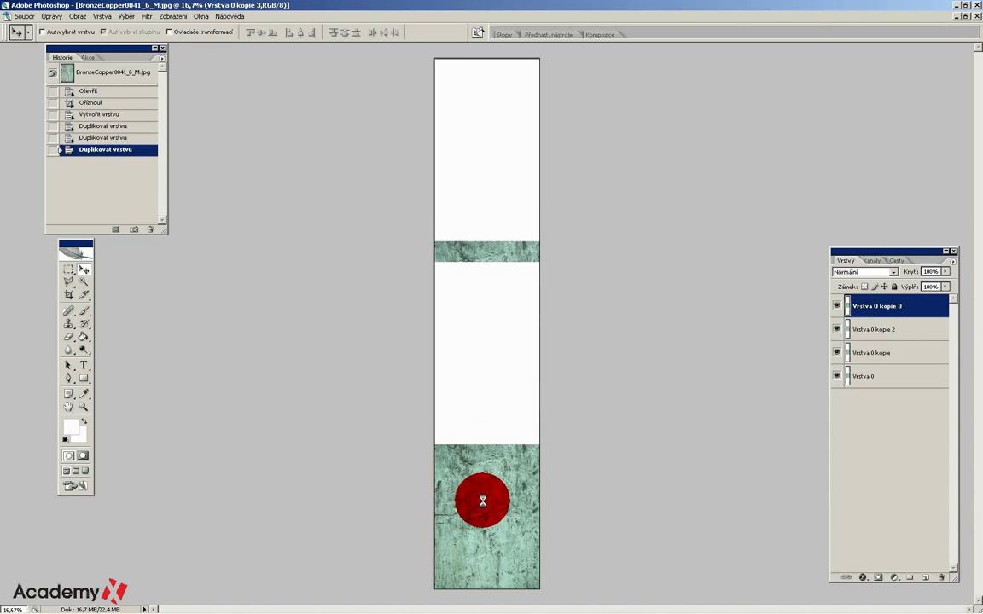
{"action": "left_click_drag", "start_coordinate": [477, 487], "coordinate": [473, 485]}
Step: Delete the other copies, keeping Vrstva 0 kopie 3, and move it to mid-canvas
{"action": "left_click", "coordinate": [866, 330]}
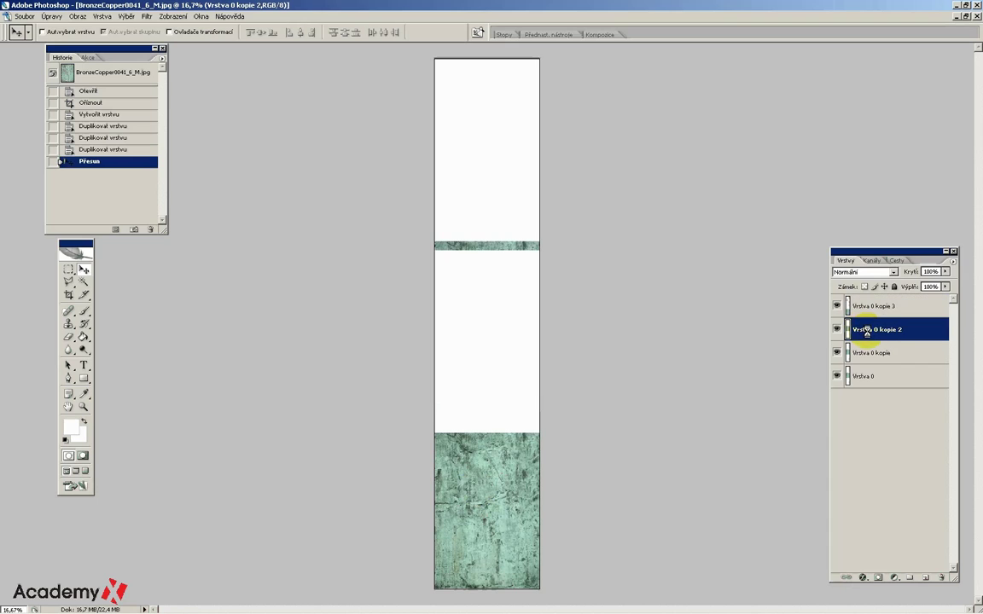
{"action": "left_click", "coordinate": [883, 374], "text": "shift"}
{"action": "right_click", "coordinate": [880, 370]}
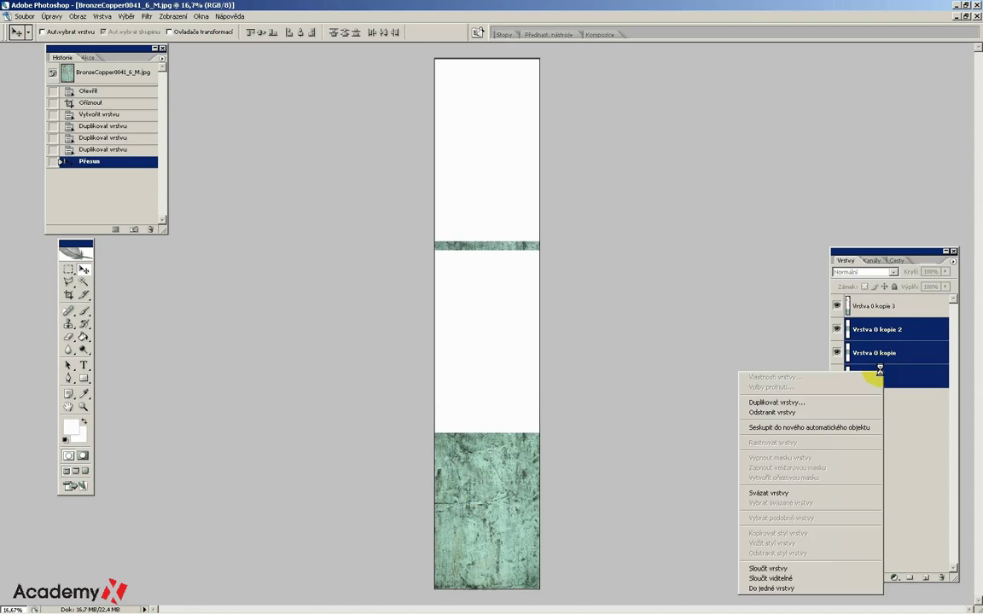
{"action": "left_click", "coordinate": [780, 413]}
{"action": "left_click", "coordinate": [451, 230]}
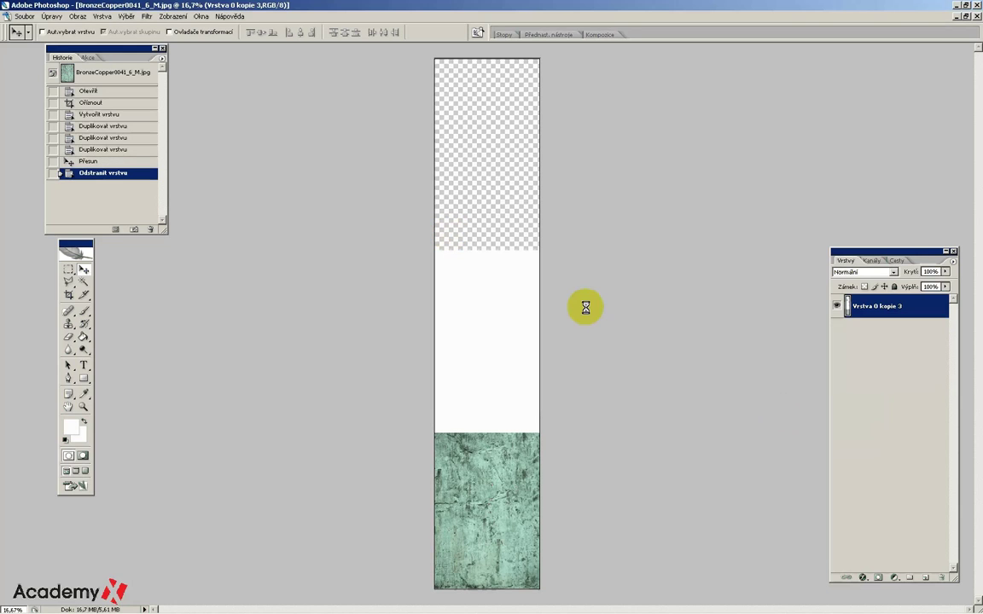
{"action": "left_click_drag", "start_coordinate": [491, 457], "coordinate": [478, 280]}
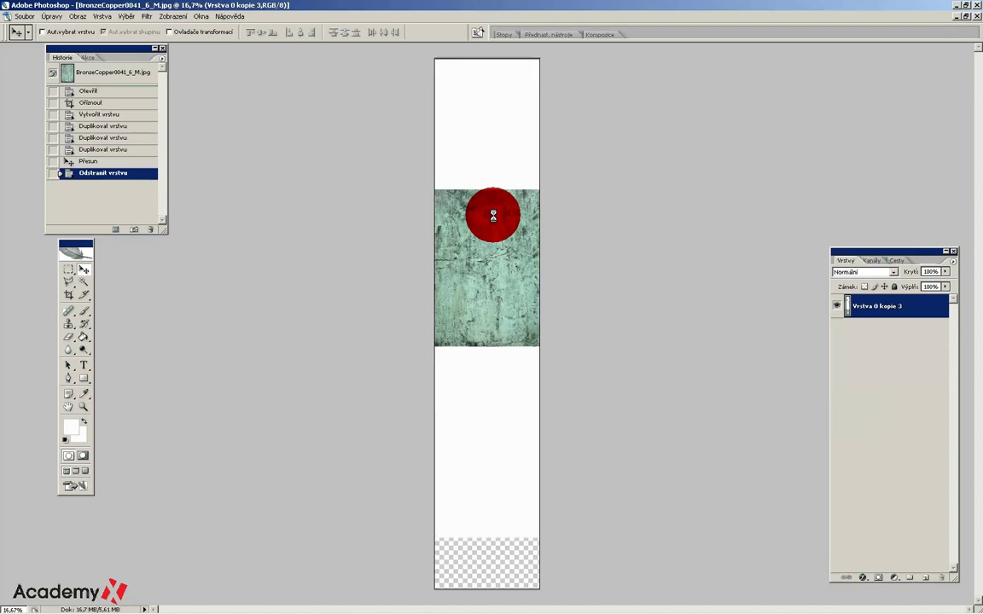
{"action": "left_click_drag", "start_coordinate": [477, 279], "coordinate": [493, 214]}
Step: Delete the white band below the texture and move the layer down about 167 px
{"action": "left_click", "coordinate": [61, 273]}
{"action": "left_click", "coordinate": [147, 266]}
{"action": "left_click_drag", "start_coordinate": [371, 338], "coordinate": [742, 535]}
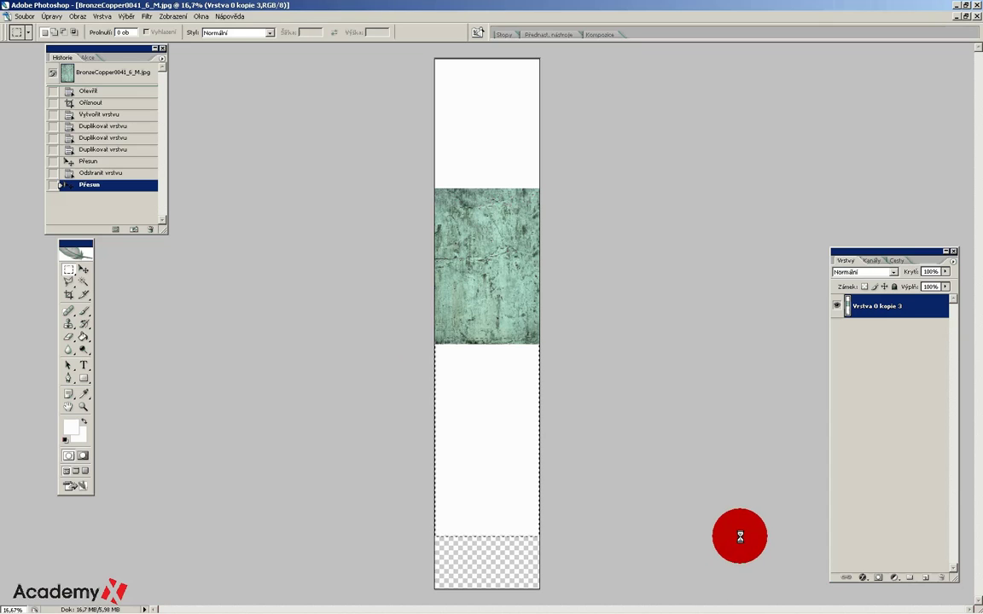
{"action": "left_click_drag", "start_coordinate": [742, 535], "coordinate": [740, 535]}
{"action": "mouse_move", "coordinate": [417, 345]}
{"action": "left_mouse_down"}
{"action": "mouse_move", "coordinate": [610, 546]}
{"action": "mouse_move", "coordinate": [613, 536]}
{"action": "mouse_move", "coordinate": [614, 549]}
{"action": "left_mouse_up"}
{"action": "key", "text": "Delete"}
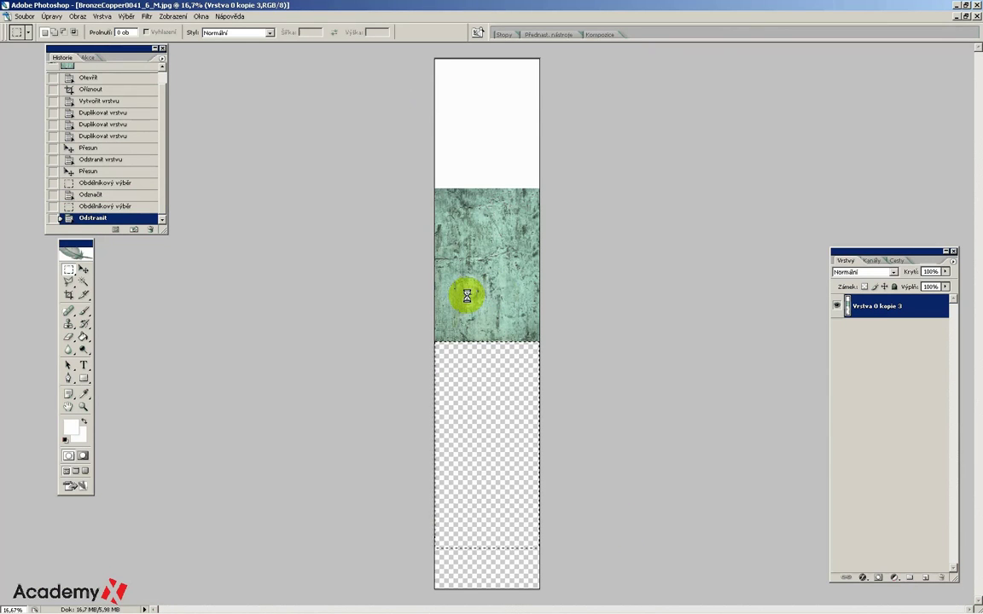
{"action": "key", "text": "v"}
{"action": "left_click_drag", "start_coordinate": [484, 291], "coordinate": [489, 434]}
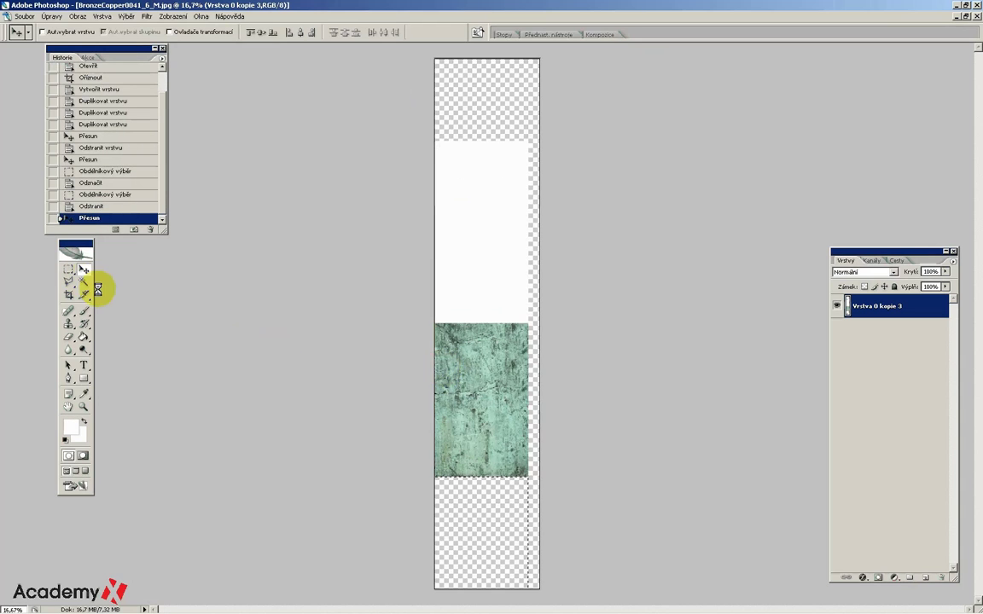
{"action": "left_click_drag", "start_coordinate": [486, 384], "coordinate": [487, 375]}
Step: Delete the white block above the texture and move the tile toward the canvas bottom
{"action": "left_click", "coordinate": [69, 270]}
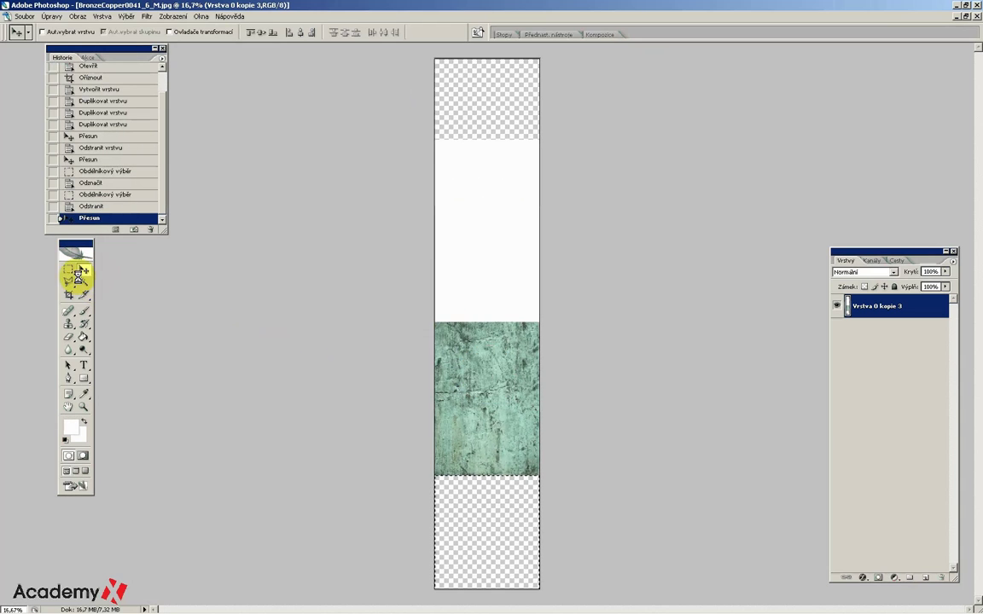
{"action": "left_click", "coordinate": [158, 269]}
{"action": "left_click_drag", "start_coordinate": [420, 105], "coordinate": [657, 323]}
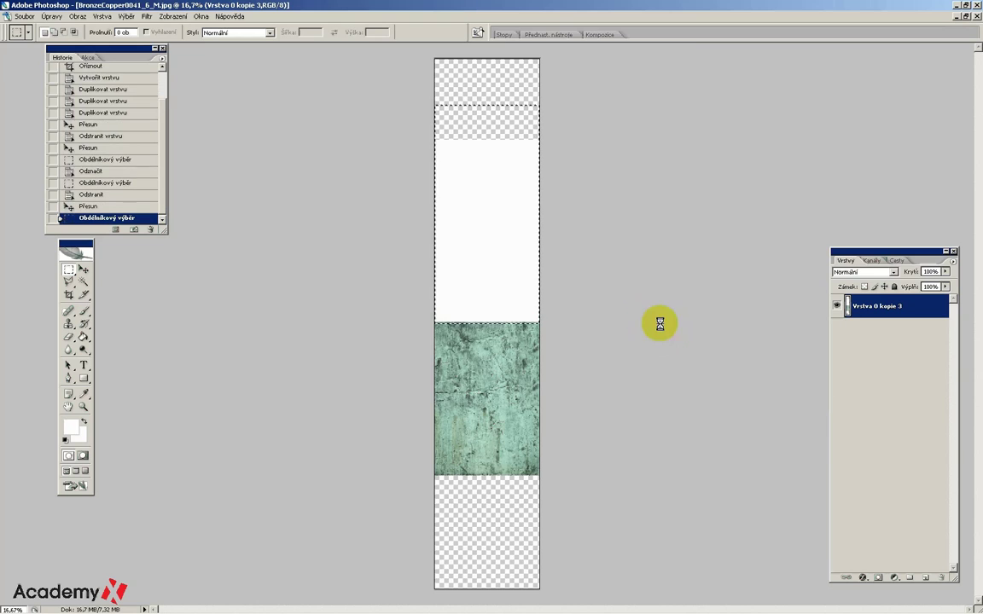
{"action": "key", "text": "Delete"}
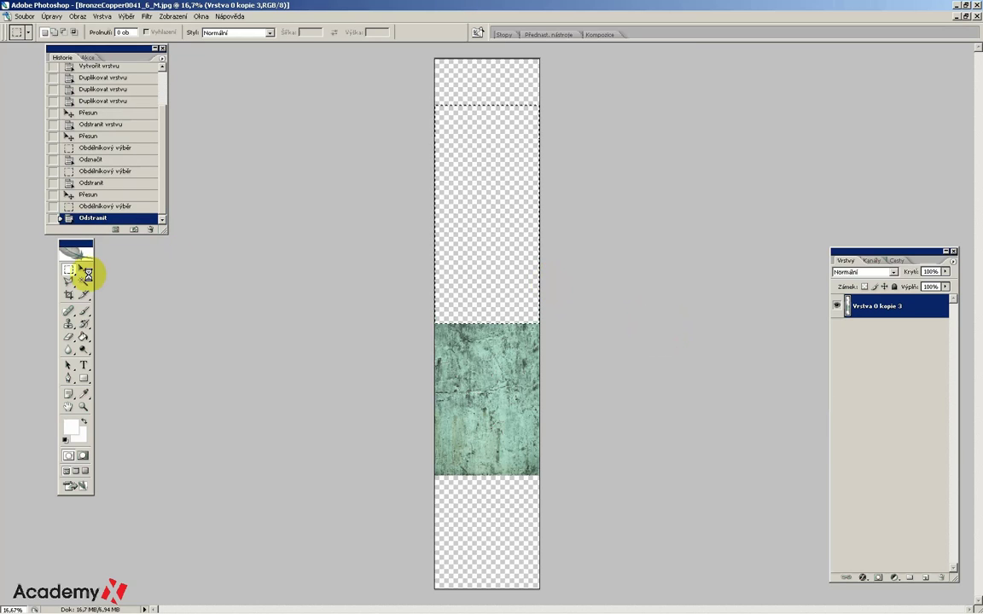
{"action": "left_click", "coordinate": [84, 270]}
{"action": "mouse_move", "coordinate": [476, 391]}
{"action": "left_mouse_down"}
{"action": "mouse_move", "coordinate": [492, 510]}
{"action": "mouse_move", "coordinate": [512, 490]}
{"action": "mouse_move", "coordinate": [511, 456]}
{"action": "left_mouse_up"}
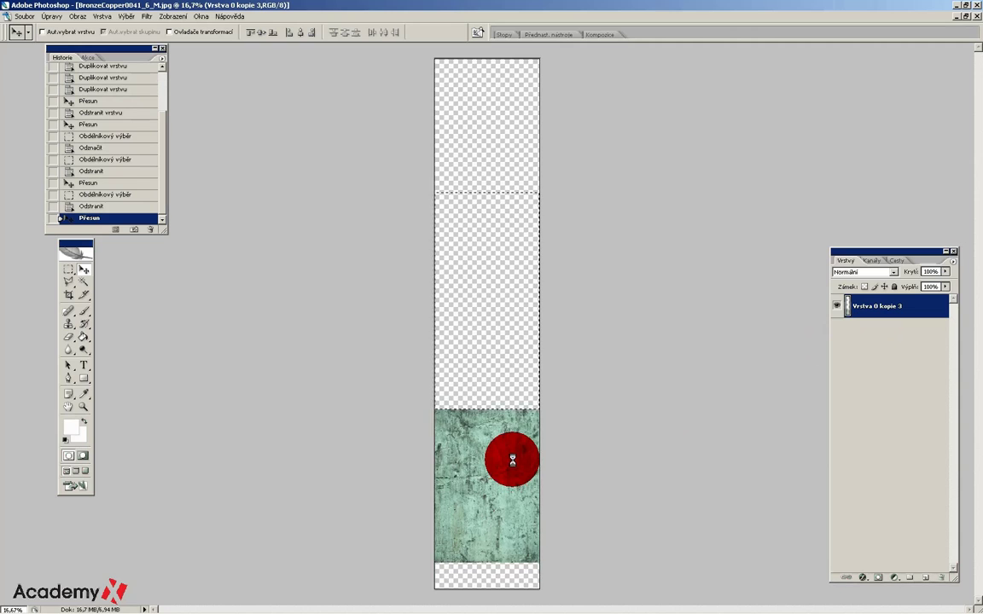
Step: Clear a stray selection, seat the tile at the canvas bottom, and move a duplicate above it
{"action": "left_click", "coordinate": [64, 271]}
{"action": "left_click", "coordinate": [137, 273]}
{"action": "left_click_drag", "start_coordinate": [491, 477], "coordinate": [483, 503]}
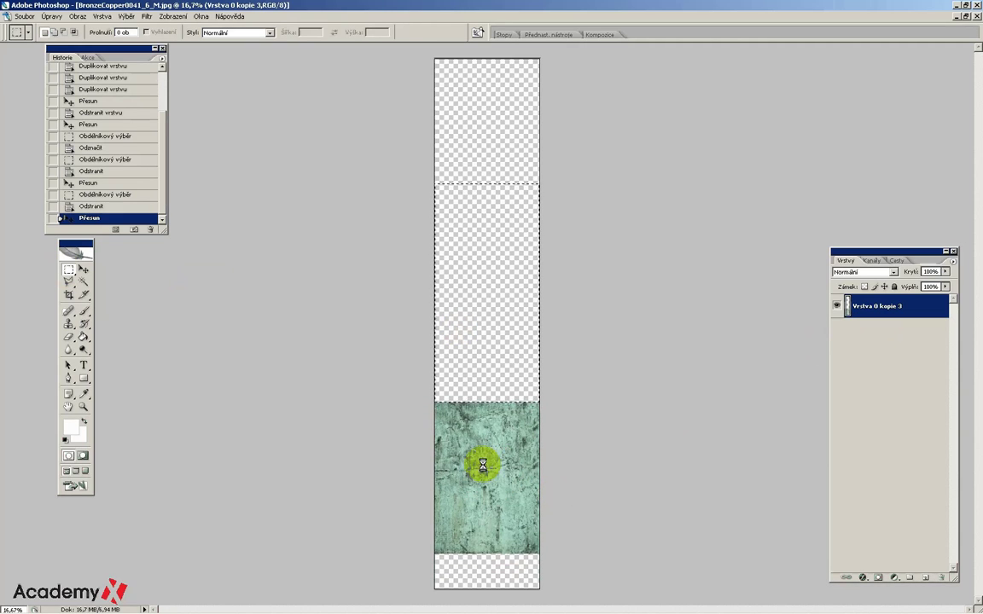
{"action": "left_click", "coordinate": [82, 270]}
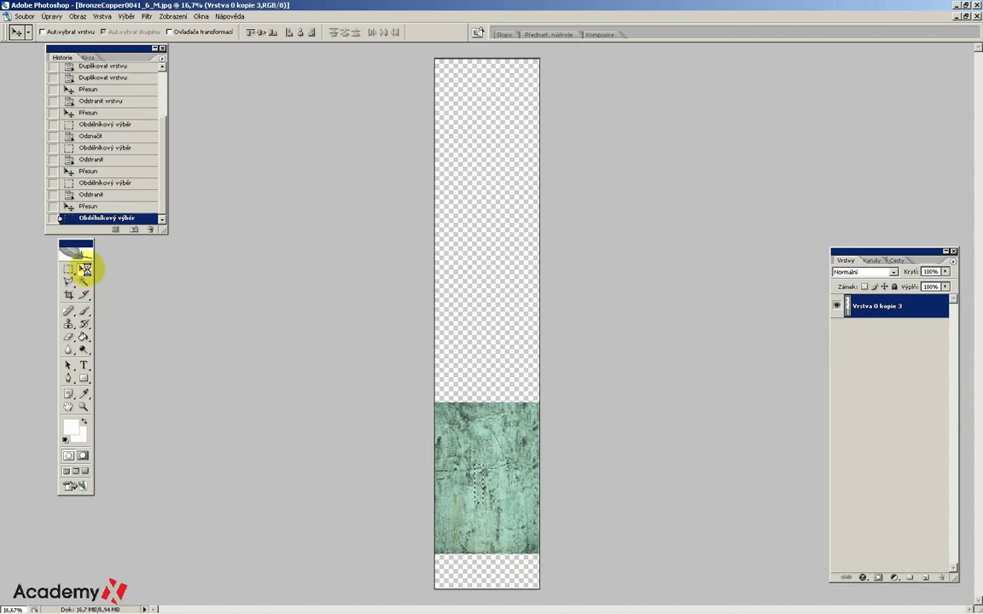
{"action": "left_click", "coordinate": [68, 270]}
{"action": "left_click", "coordinate": [419, 268]}
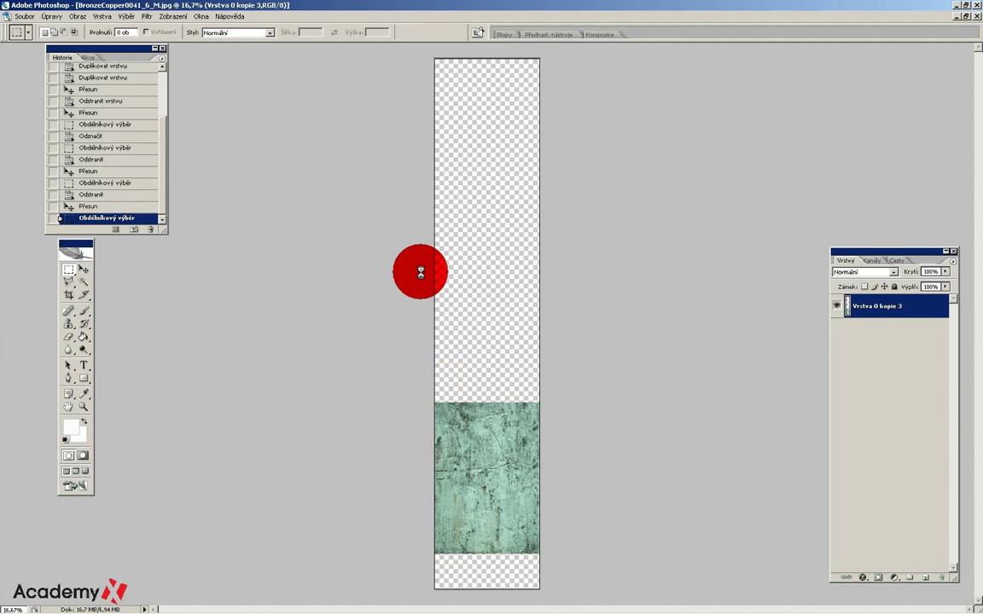
{"action": "left_click", "coordinate": [83, 269]}
{"action": "left_click_drag", "start_coordinate": [450, 429], "coordinate": [449, 464]}
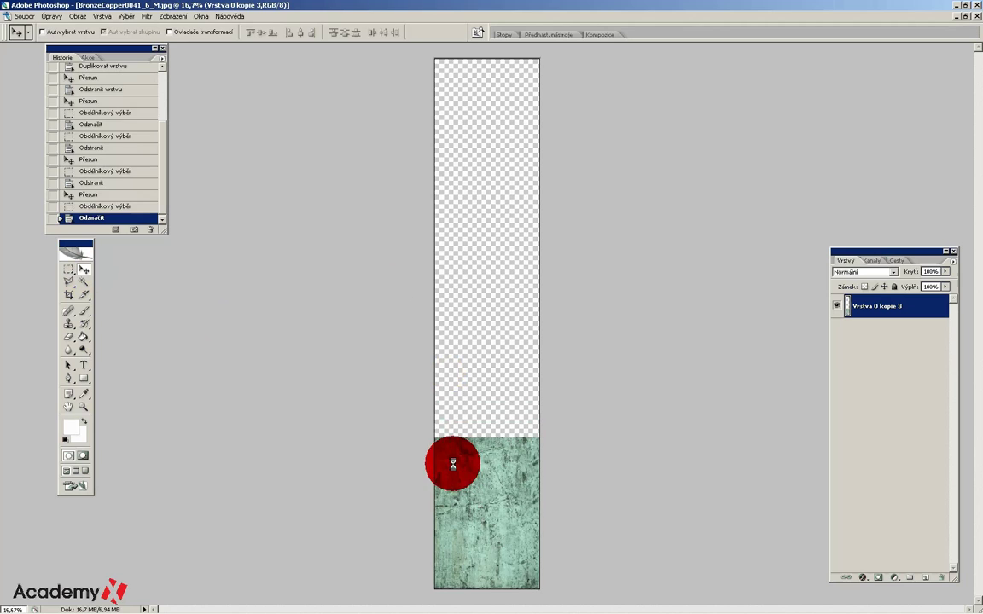
{"action": "left_click_drag", "start_coordinate": [874, 326], "coordinate": [925, 577]}
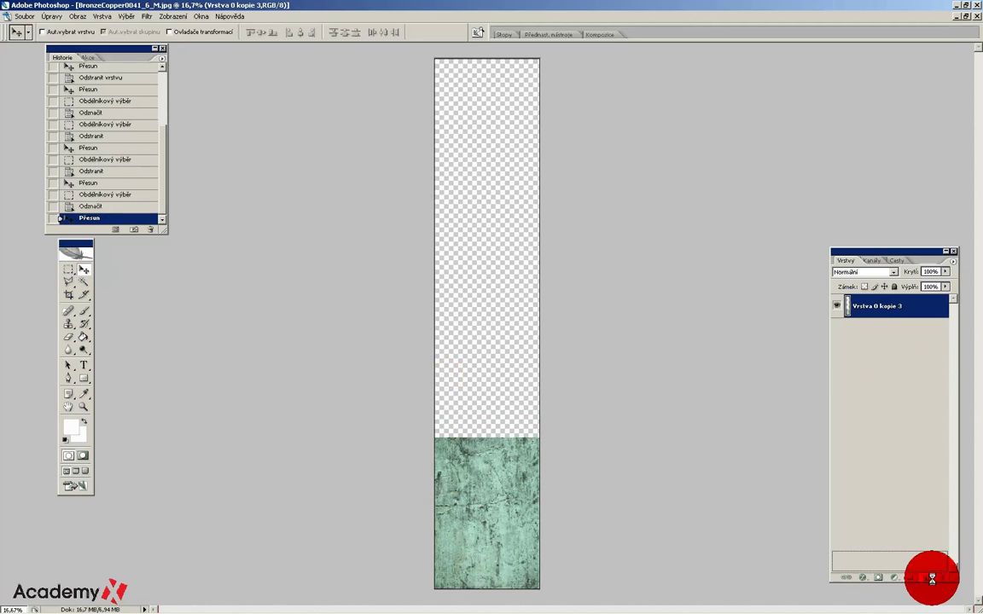
{"action": "left_click_drag", "start_coordinate": [469, 518], "coordinate": [465, 353]}
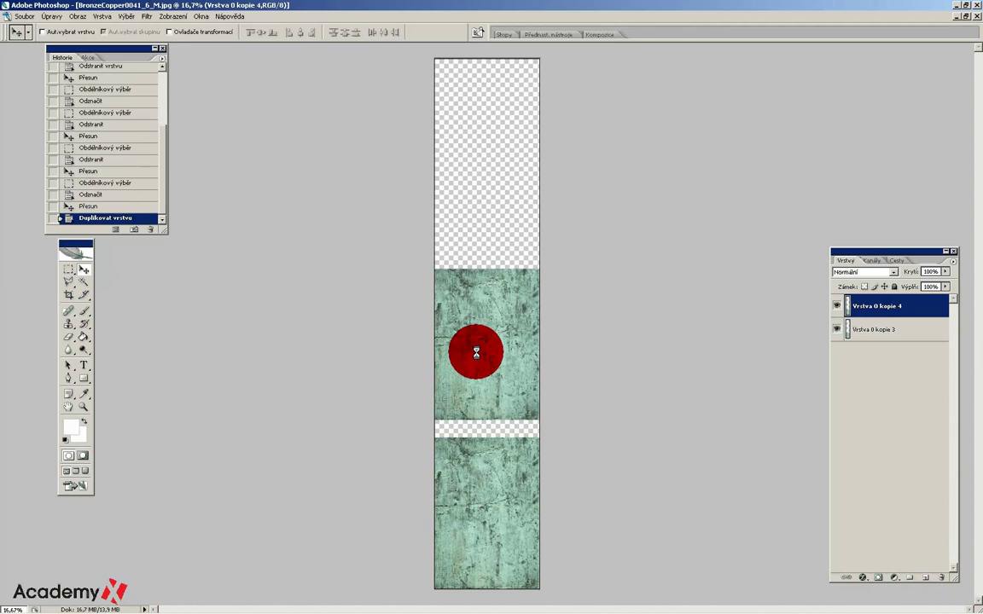
Step: Flip the duplicate tile horizontally, then undo a trial nudge
{"action": "left_click", "coordinate": [52, 17]}
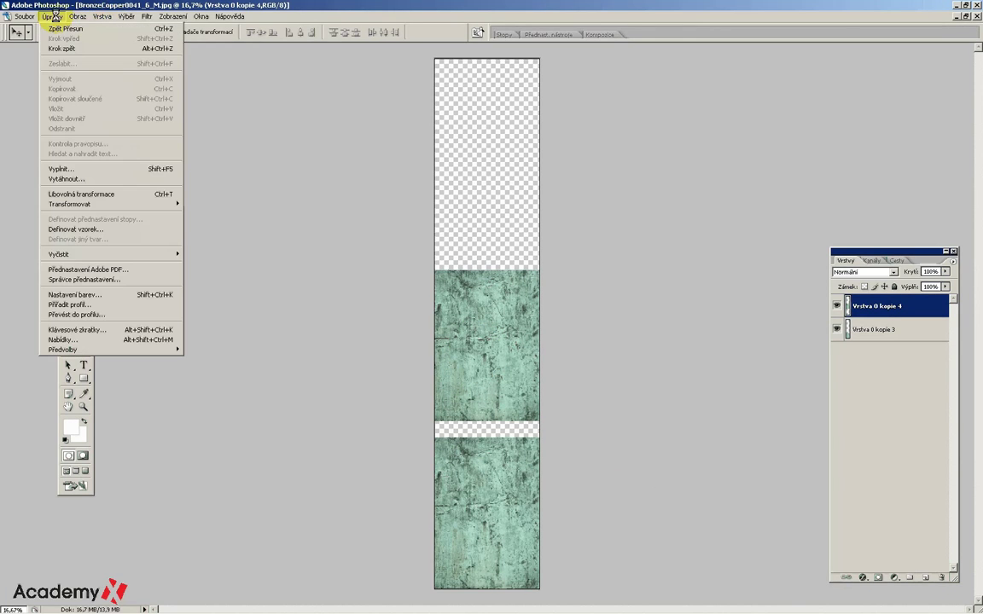
{"action": "left_click", "coordinate": [109, 279]}
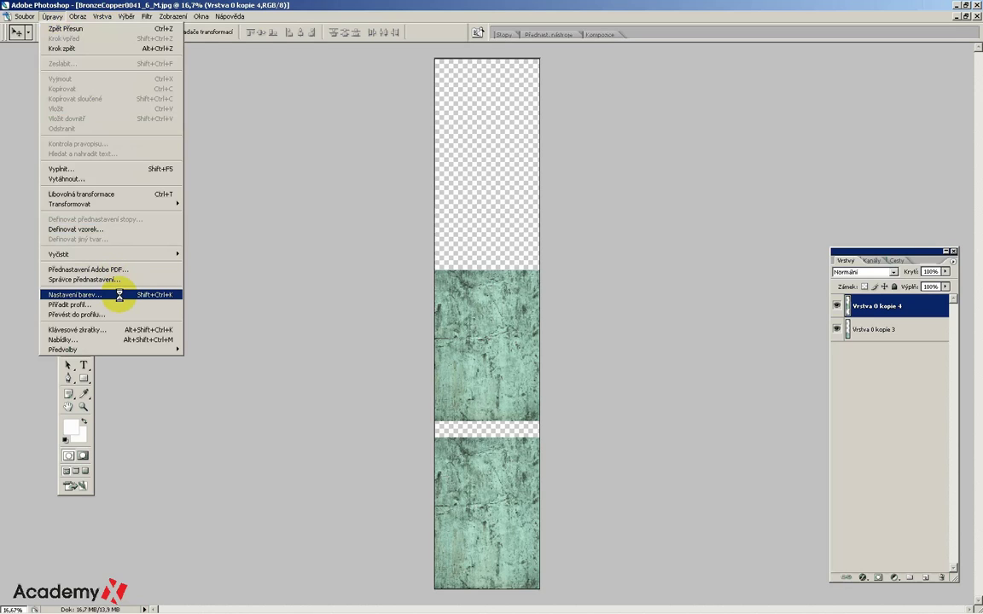
{"action": "mouse_move", "coordinate": [70, 204]}
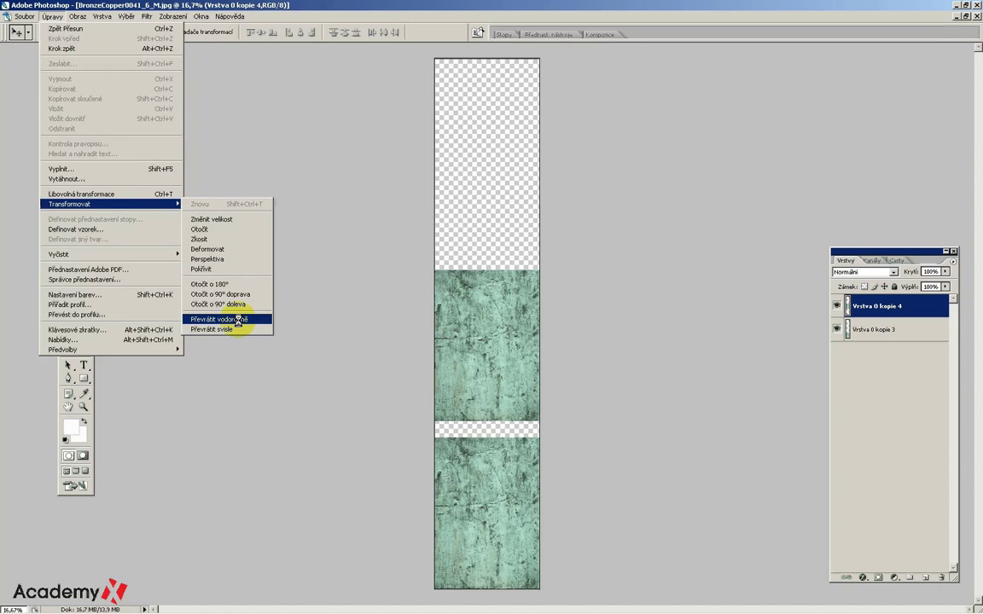
{"action": "left_click", "coordinate": [236, 321]}
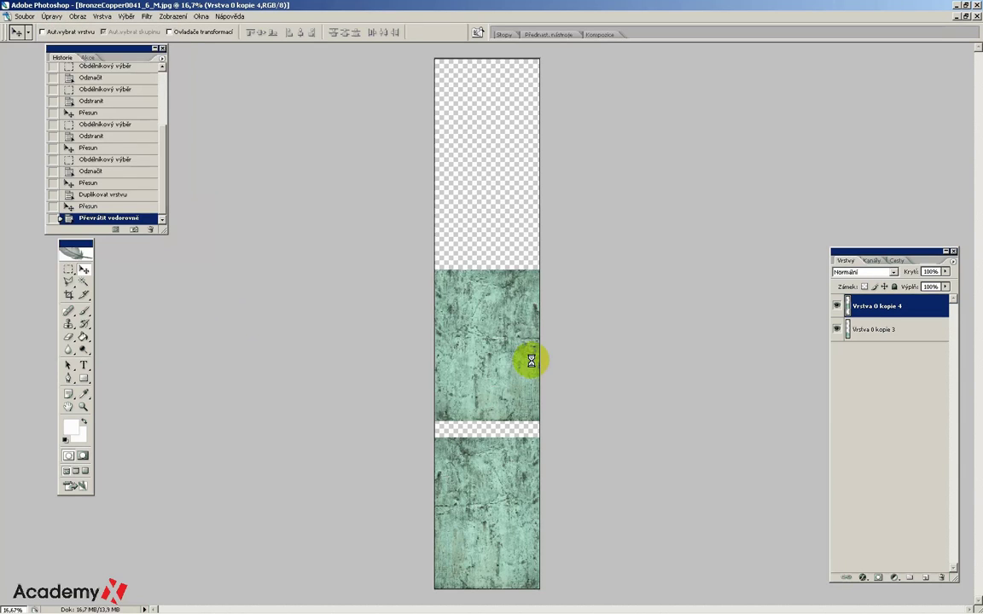
{"action": "left_click_drag", "start_coordinate": [505, 328], "coordinate": [509, 348]}
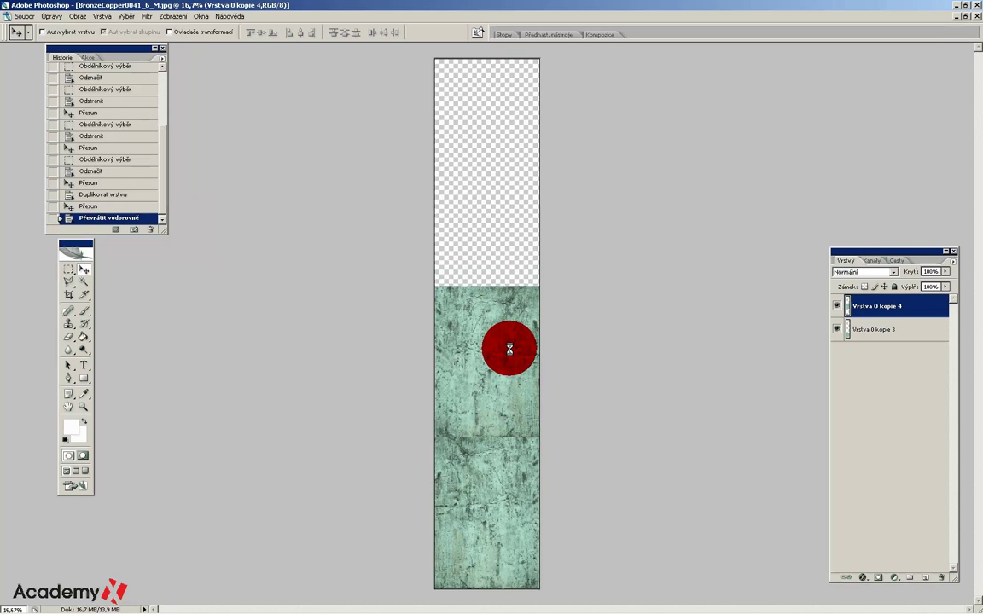
{"action": "left_click", "coordinate": [52, 16]}
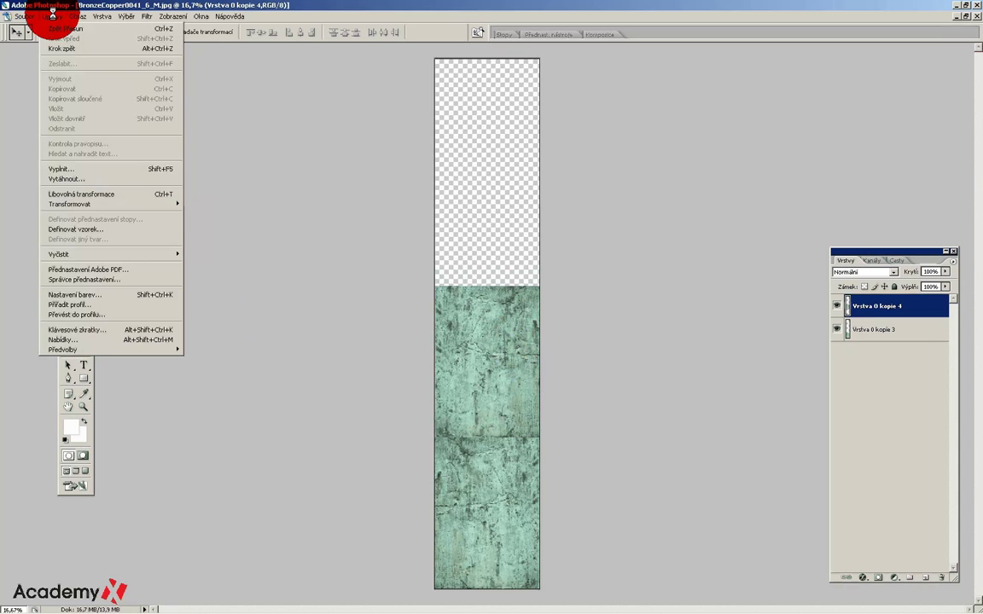
{"action": "left_click", "coordinate": [62, 48]}
Step: Flip the tile vertically, align it against the bottom tile, and move a new copy upward
{"action": "left_click", "coordinate": [52, 16]}
{"action": "mouse_move", "coordinate": [69, 204]}
{"action": "left_click", "coordinate": [223, 330]}
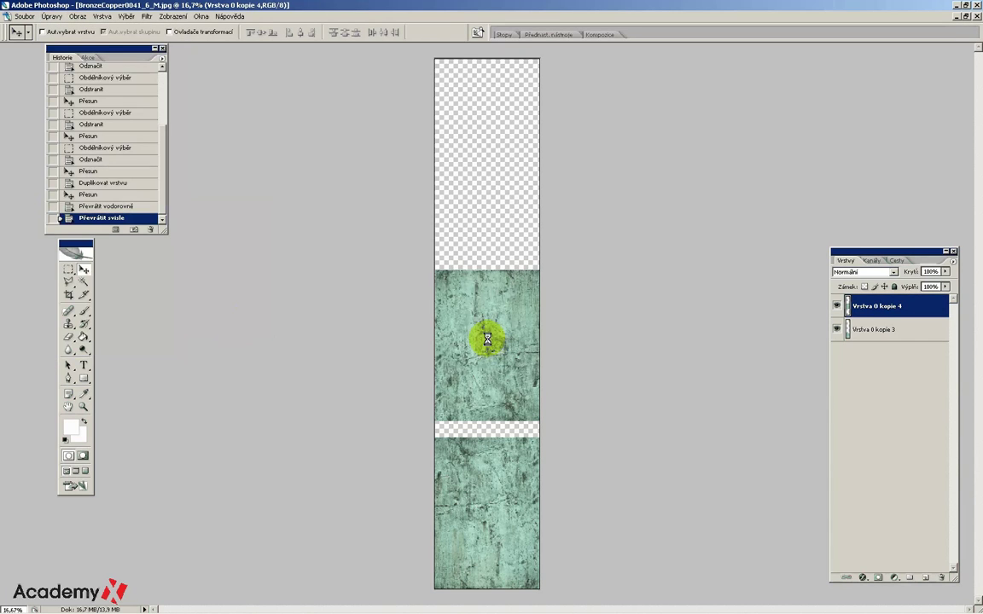
{"action": "left_click_drag", "start_coordinate": [487, 340], "coordinate": [482, 368]}
{"action": "left_click", "coordinate": [505, 382]}
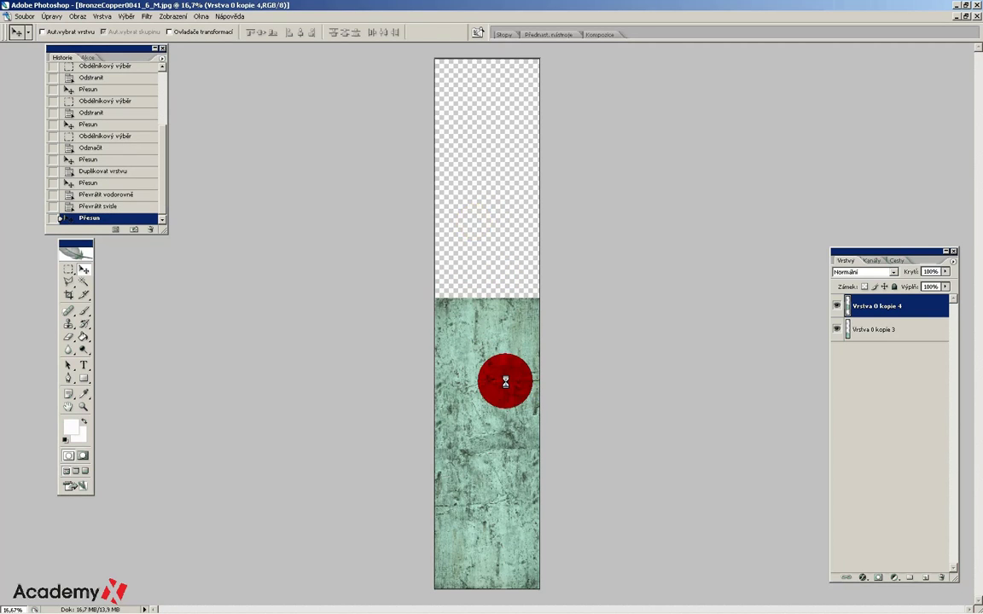
{"action": "left_click_drag", "start_coordinate": [505, 382], "coordinate": [504, 376]}
{"action": "left_click_drag", "start_coordinate": [877, 310], "coordinate": [927, 576]}
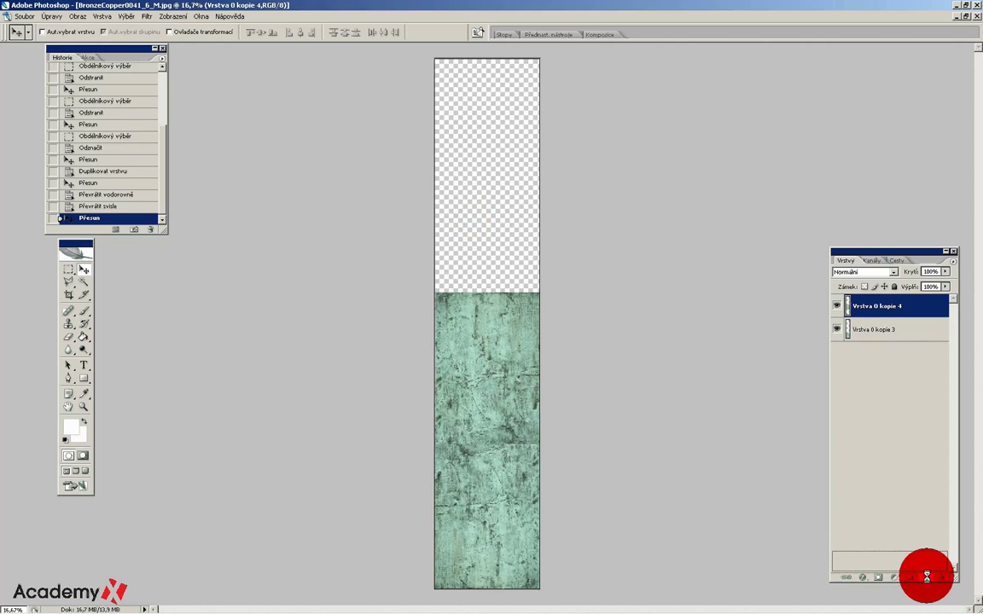
{"action": "mouse_move", "coordinate": [493, 351]}
{"action": "left_mouse_down"}
{"action": "mouse_move", "coordinate": [498, 218]}
{"action": "mouse_move", "coordinate": [500, 231]}
{"action": "left_mouse_up"}
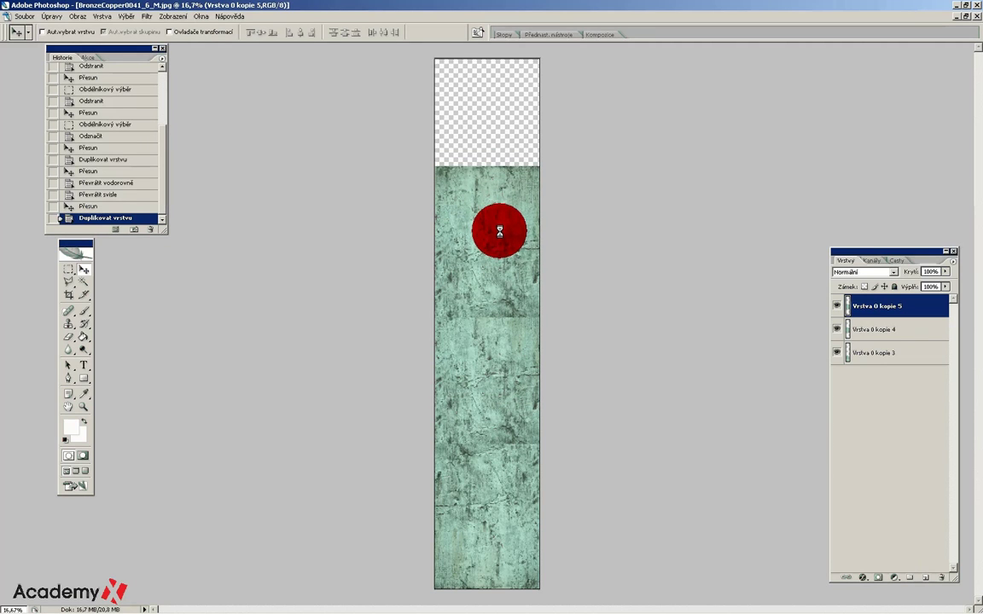
Step: Duplicate the top tile as Vrstva 0 kopie 6, flip it horizontally and align it over the transparent top
{"action": "left_click_drag", "start_coordinate": [879, 305], "coordinate": [925, 577]}
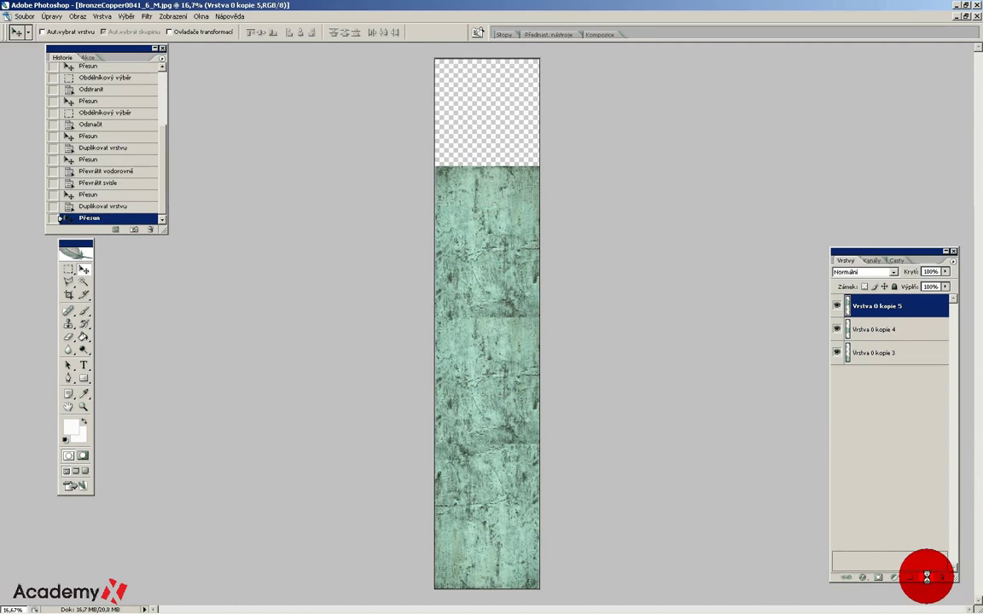
{"action": "left_click_drag", "start_coordinate": [500, 293], "coordinate": [500, 227]}
{"action": "left_click", "coordinate": [52, 17]}
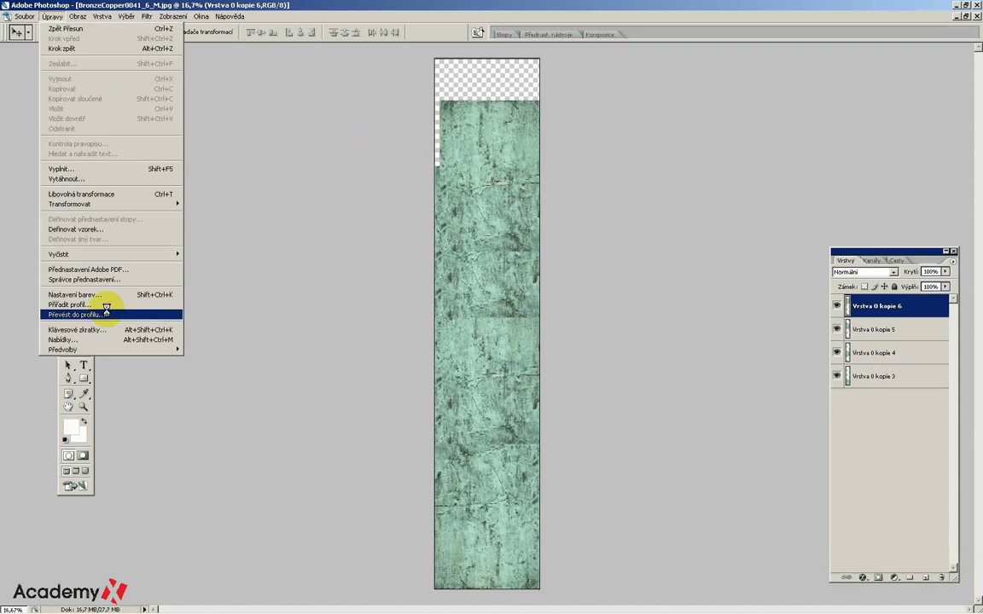
{"action": "mouse_move", "coordinate": [70, 204]}
{"action": "left_click", "coordinate": [221, 322]}
{"action": "left_click_drag", "start_coordinate": [421, 235], "coordinate": [449, 146]}
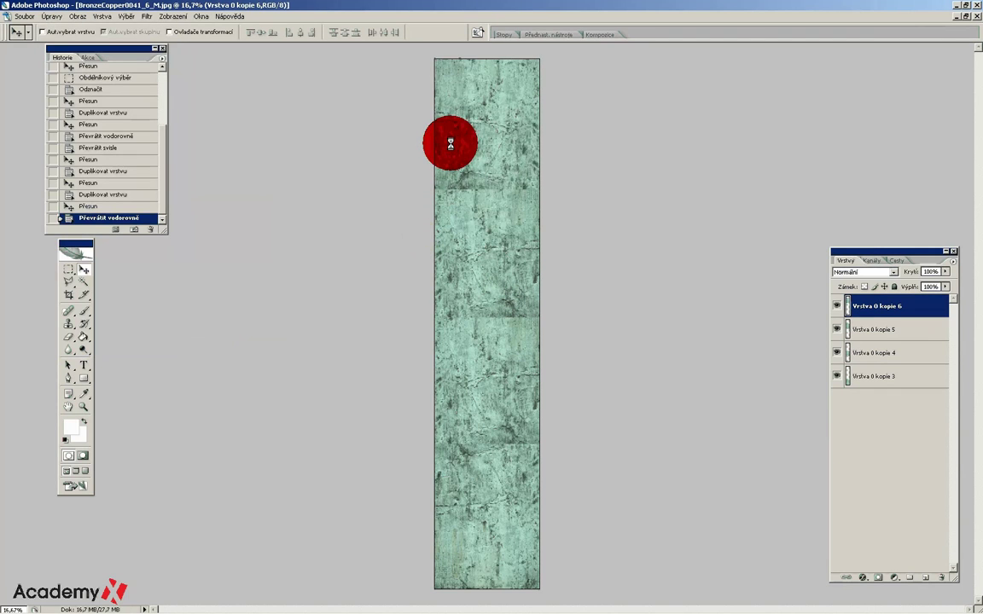
{"action": "left_click_drag", "start_coordinate": [450, 147], "coordinate": [451, 166]}
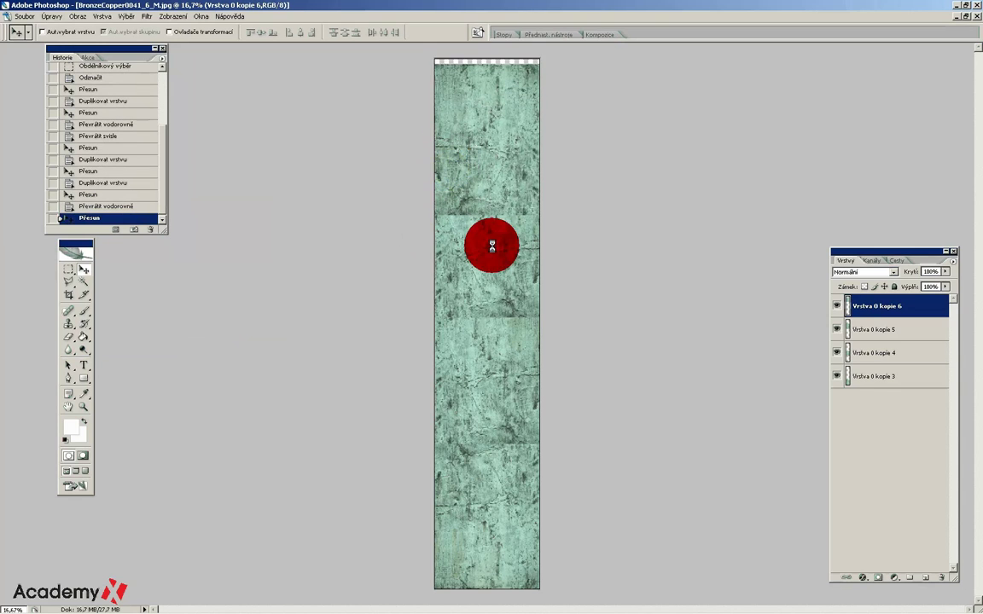
{"action": "left_click_drag", "start_coordinate": [498, 243], "coordinate": [490, 233]}
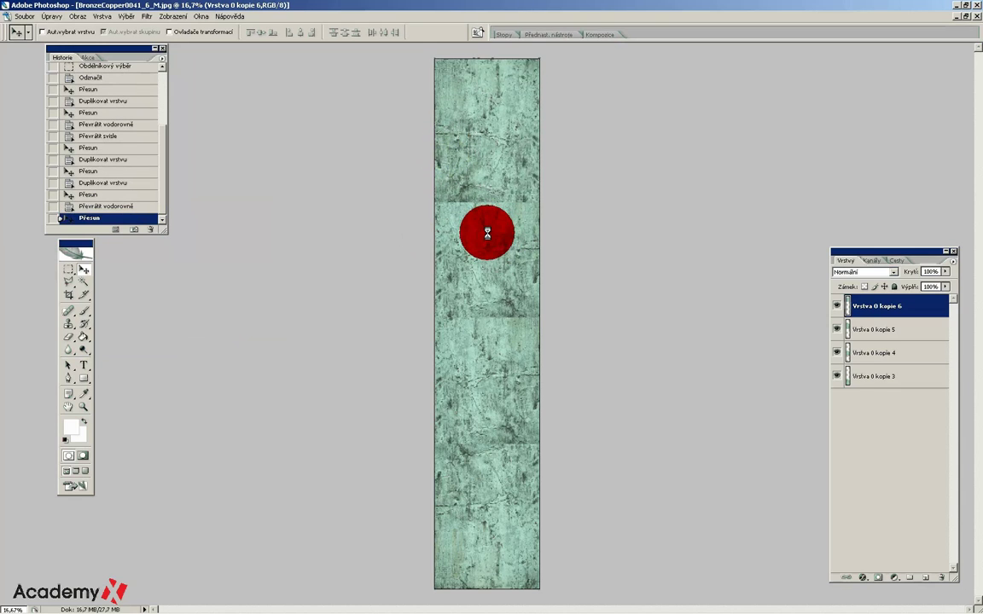
Step: Nudge Vrstva 0 kopie 5 slightly down to close its seam, then reselect kopie 6
{"action": "left_click", "coordinate": [489, 254], "text": "ctrl"}
{"action": "left_click_drag", "start_coordinate": [488, 253], "coordinate": [482, 254]}
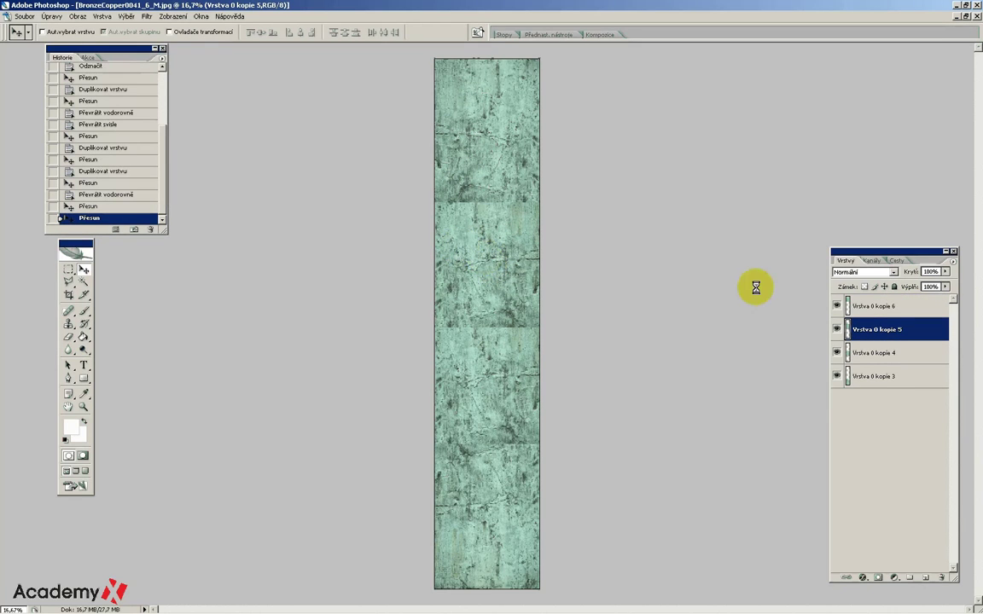
{"action": "left_click", "coordinate": [887, 306]}
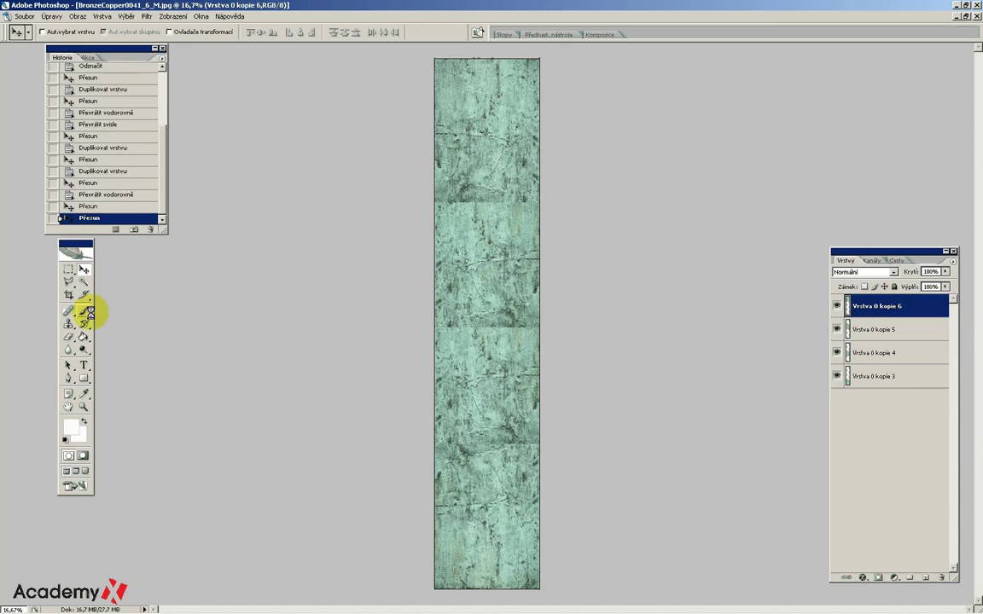
Step: Give Vrstva 0 kopie 6 a Reveal All layer mask, undoing an accidental Hide All mask first
{"action": "left_click", "coordinate": [103, 16]}
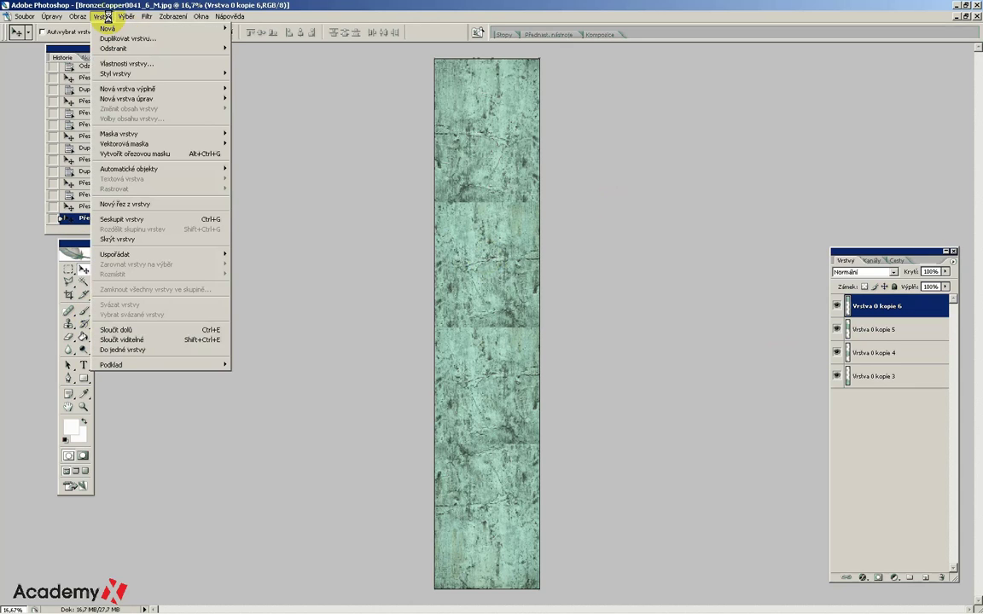
{"action": "mouse_move", "coordinate": [119, 134]}
{"action": "left_click", "coordinate": [257, 143]}
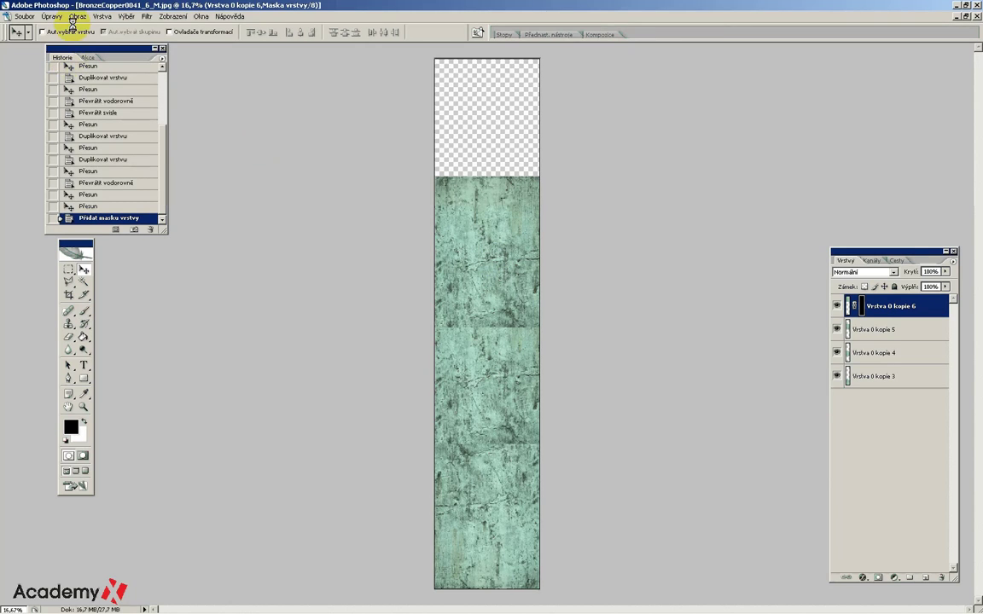
{"action": "left_click", "coordinate": [99, 206]}
{"action": "left_click", "coordinate": [101, 16]}
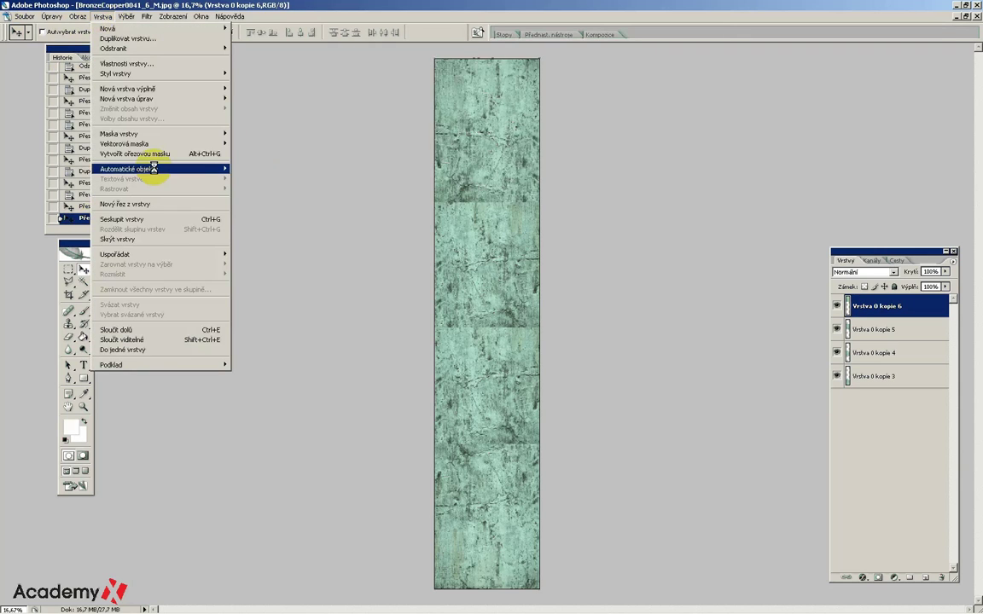
{"action": "mouse_move", "coordinate": [119, 134]}
{"action": "left_click", "coordinate": [256, 134]}
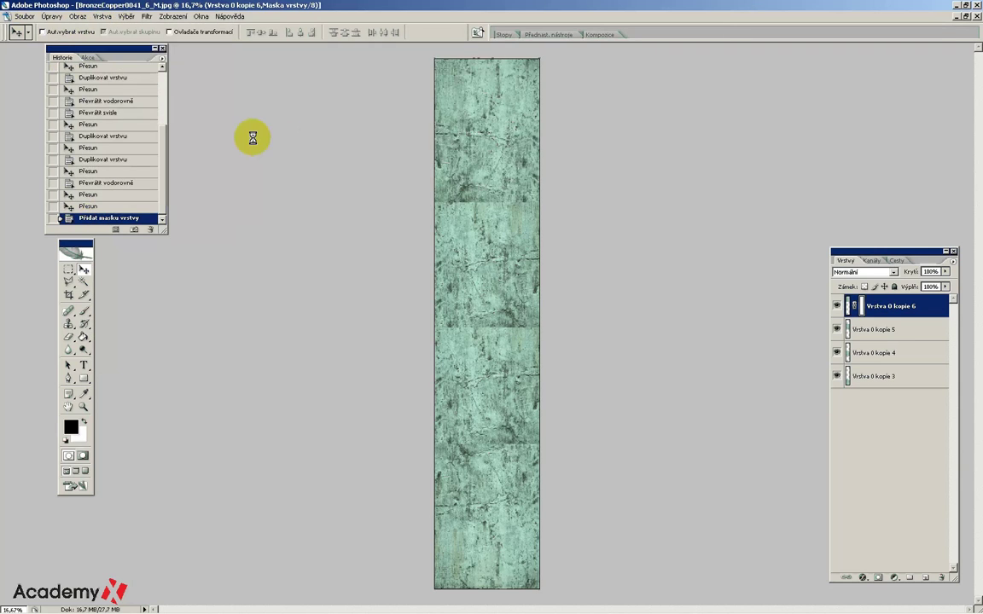
{"action": "left_click", "coordinate": [84, 311]}
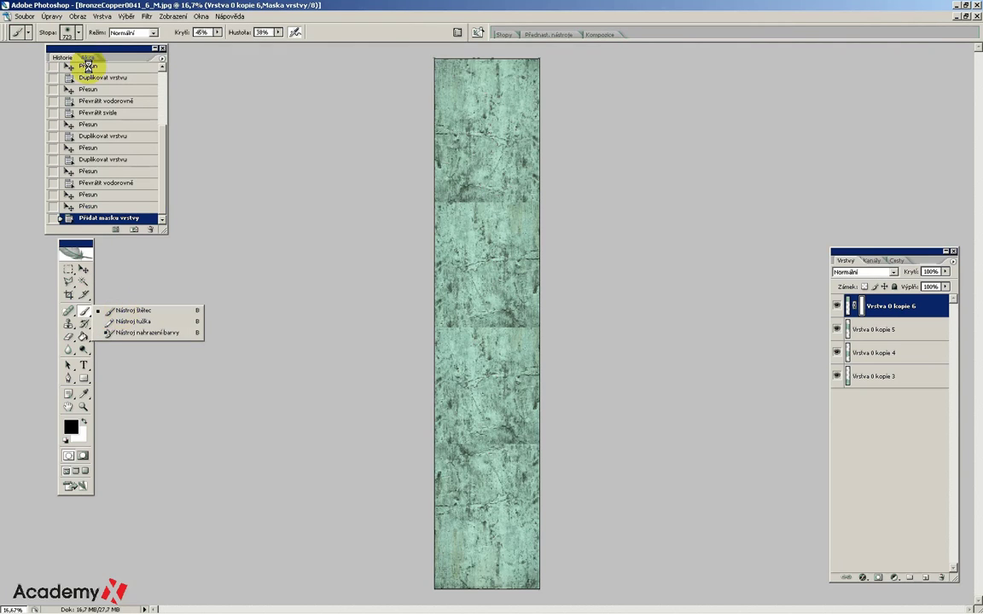
Step: Paint black on the mask along the seam, stepping back through strokes and repainting it
{"action": "mouse_move", "coordinate": [526, 197]}
{"action": "left_mouse_down"}
{"action": "mouse_move", "coordinate": [504, 208]}
{"action": "mouse_move", "coordinate": [438, 209]}
{"action": "mouse_move", "coordinate": [451, 220]}
{"action": "mouse_move", "coordinate": [501, 198]}
{"action": "mouse_move", "coordinate": [446, 227]}
{"action": "left_mouse_up"}
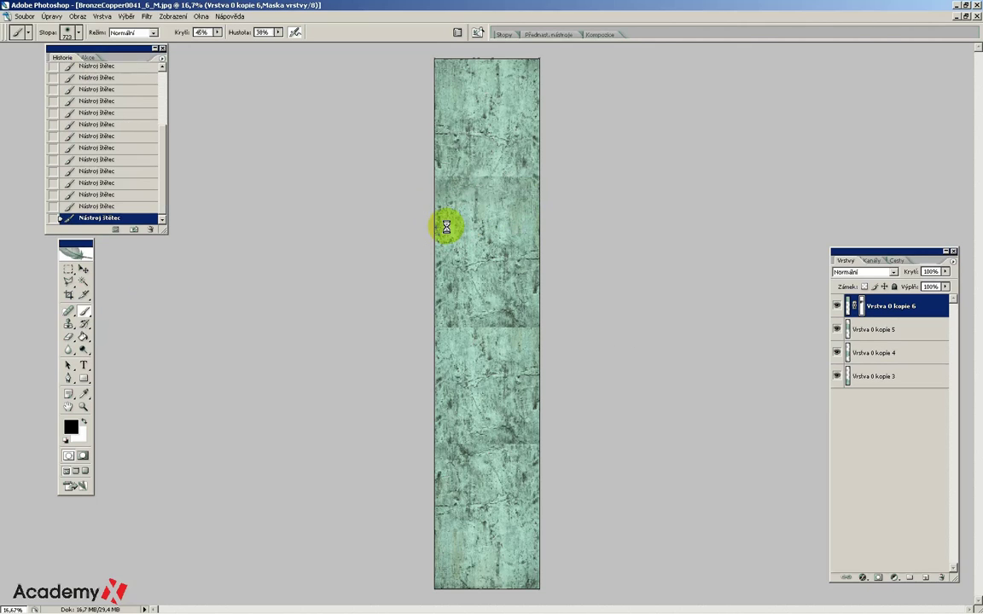
{"action": "key", "text": "ctrl+alt+z"}
{"action": "key", "text": "ctrl+alt+z"}
{"action": "key", "text": "ctrl+alt+z"}
{"action": "key", "text": "ctrl+alt+z"}
{"action": "key", "text": "ctrl+alt+z"}
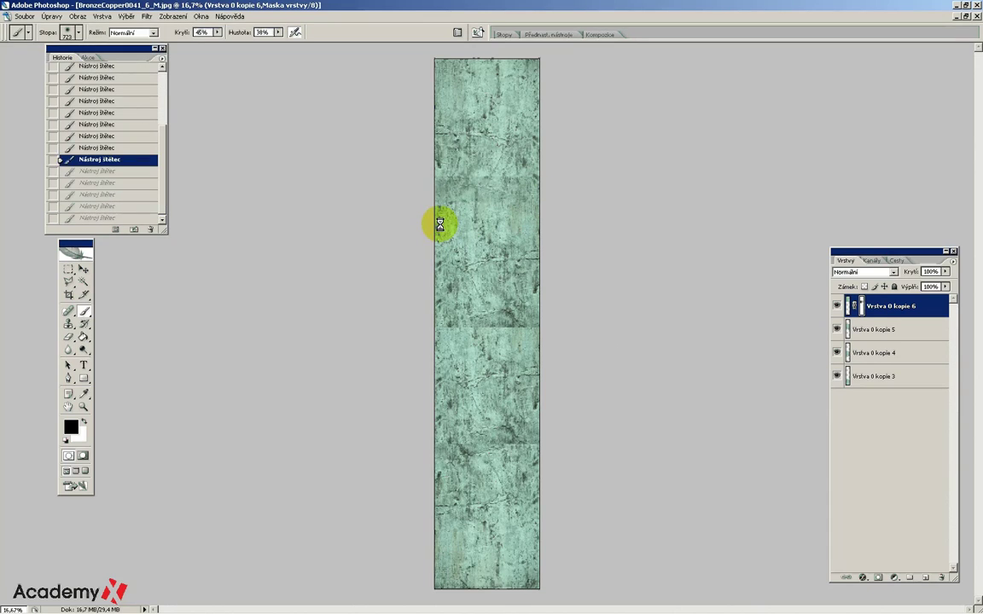
{"action": "key", "text": "ctrl+alt+z"}
{"action": "key", "text": "ctrl+alt+z"}
{"action": "key", "text": "ctrl+alt+z"}
{"action": "key", "text": "ctrl+alt+z"}
{"action": "key", "text": "ctrl+alt+z"}
{"action": "key", "text": "ctrl+alt+z"}
{"action": "key", "text": "ctrl+alt+z"}
{"action": "key", "text": "ctrl+alt+z"}
{"action": "key", "text": "ctrl+alt+z"}
{"action": "key", "text": "ctrl+alt+z"}
{"action": "key", "text": "ctrl+alt+z"}
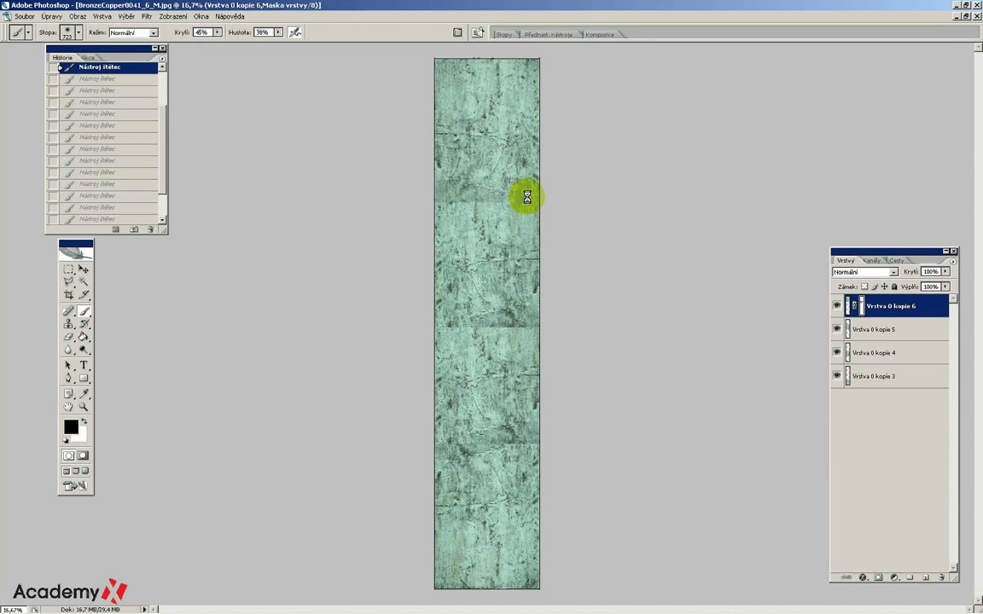
{"action": "key", "text": "ctrl+alt+z"}
{"action": "left_click_drag", "start_coordinate": [167, 160], "coordinate": [158, 127]}
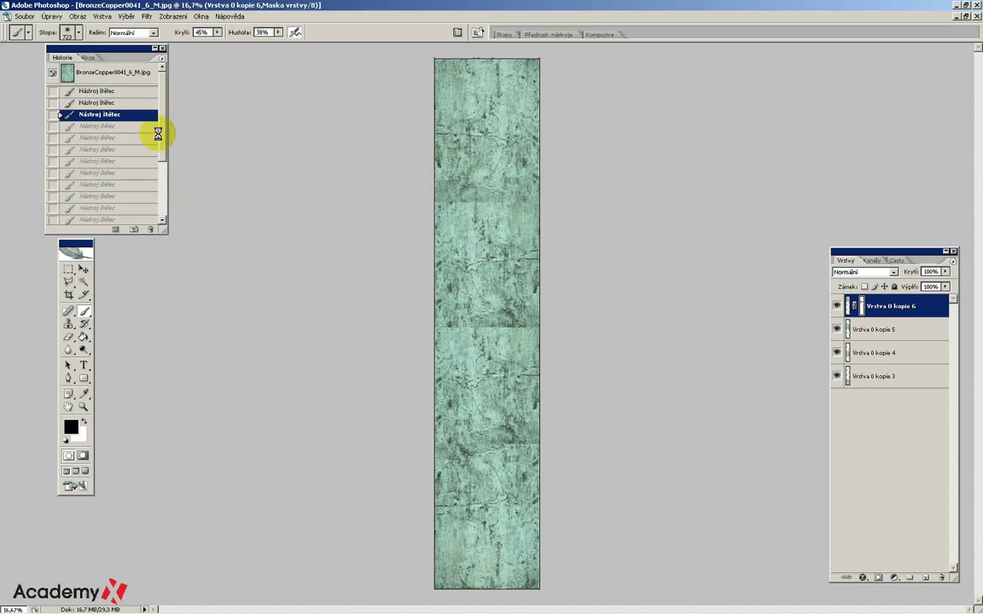
{"action": "key", "text": "ctrl+alt+z"}
{"action": "key", "text": "ctrl+alt+z"}
{"action": "mouse_move", "coordinate": [534, 207]}
{"action": "left_mouse_down"}
{"action": "mouse_move", "coordinate": [489, 222]}
{"action": "mouse_move", "coordinate": [446, 212]}
{"action": "mouse_move", "coordinate": [468, 219]}
{"action": "mouse_move", "coordinate": [453, 223]}
{"action": "mouse_move", "coordinate": [504, 215]}
{"action": "mouse_move", "coordinate": [457, 217]}
{"action": "mouse_move", "coordinate": [495, 222]}
{"action": "mouse_move", "coordinate": [458, 232]}
{"action": "left_mouse_up"}
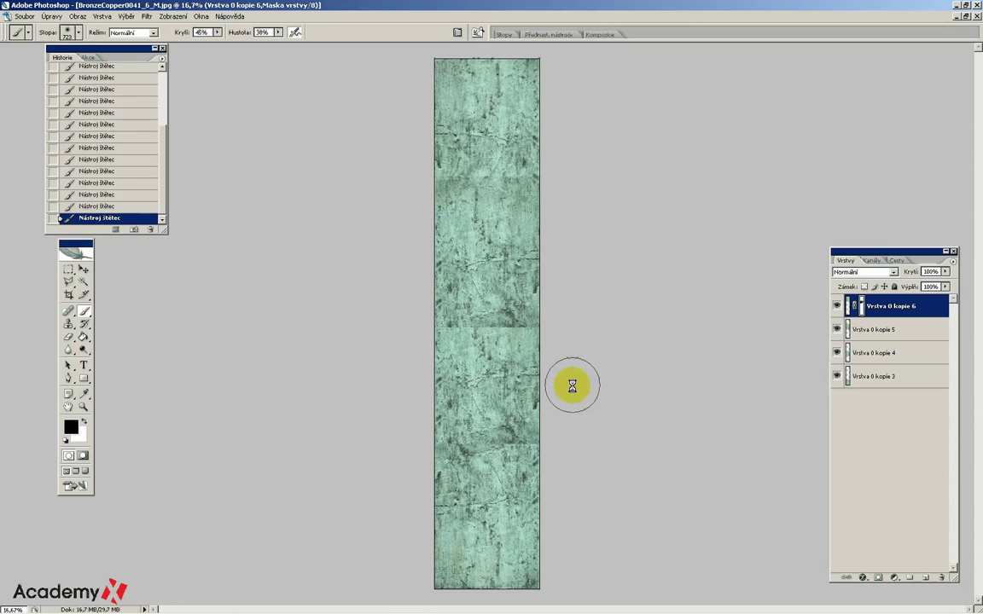
{"action": "left_click", "coordinate": [879, 329]}
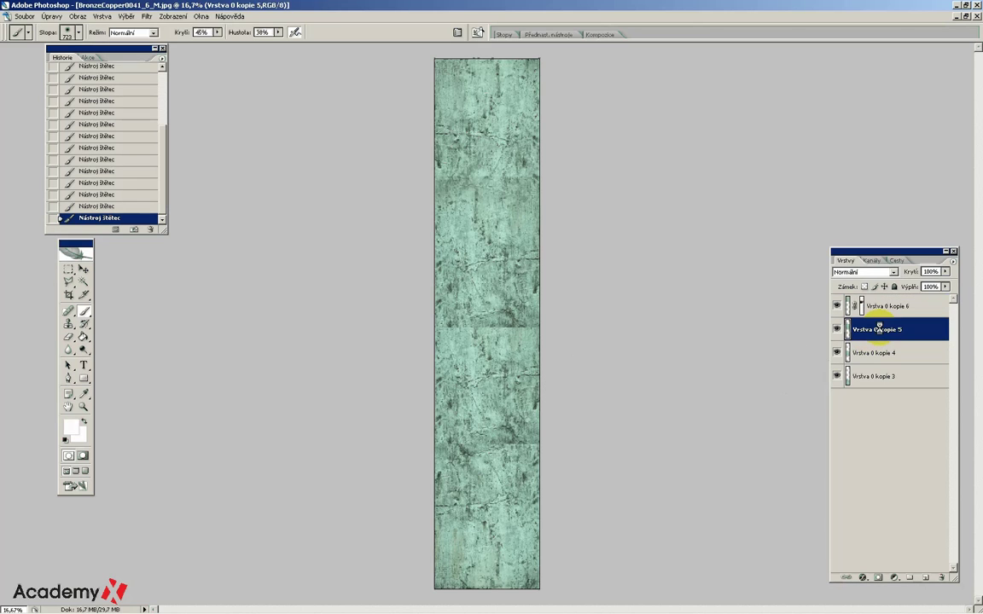
Step: Add a layer mask to Vrstva 0 kopie 5 and paint it over the middle seam
{"action": "left_click", "coordinate": [102, 16]}
{"action": "left_click", "coordinate": [164, 134]}
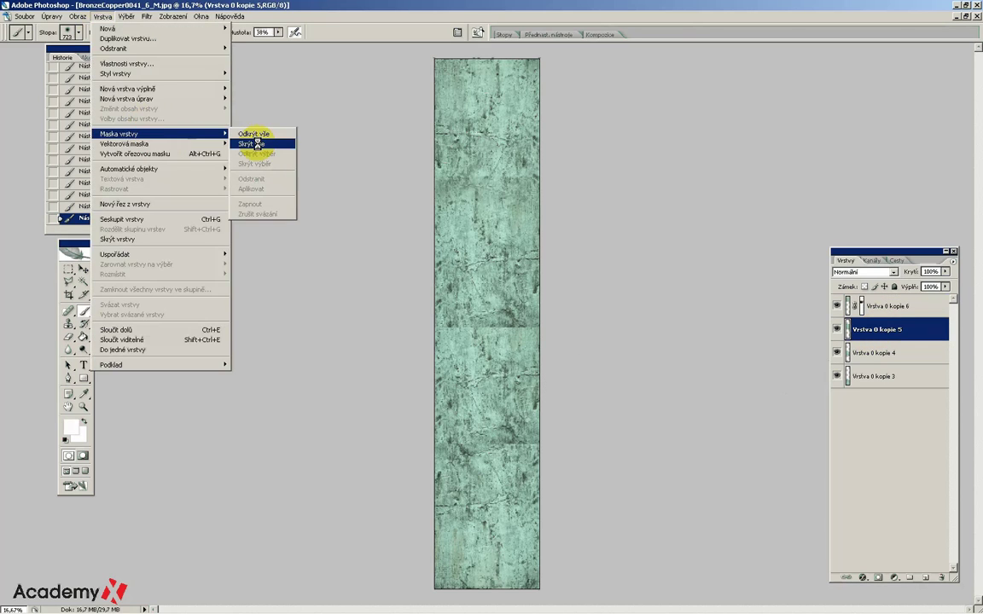
{"action": "left_click", "coordinate": [254, 144]}
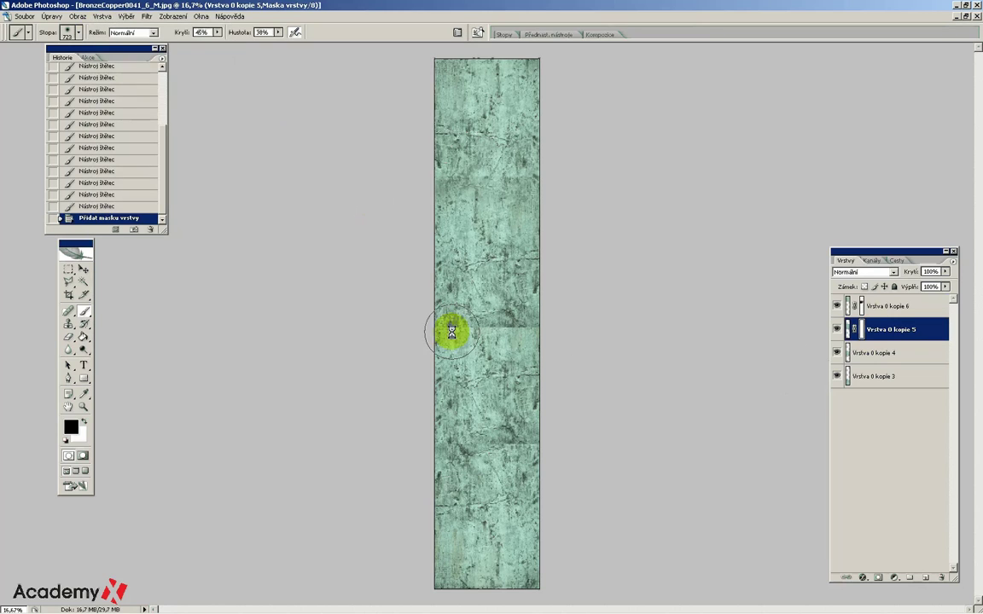
{"action": "left_click", "coordinate": [476, 277]}
{"action": "mouse_move", "coordinate": [476, 276]}
{"action": "left_mouse_down"}
{"action": "mouse_move", "coordinate": [522, 334]}
{"action": "mouse_move", "coordinate": [509, 336]}
{"action": "mouse_move", "coordinate": [509, 346]}
{"action": "mouse_move", "coordinate": [451, 350]}
{"action": "mouse_move", "coordinate": [537, 347]}
{"action": "mouse_move", "coordinate": [441, 344]}
{"action": "mouse_move", "coordinate": [559, 382]}
{"action": "left_mouse_up"}
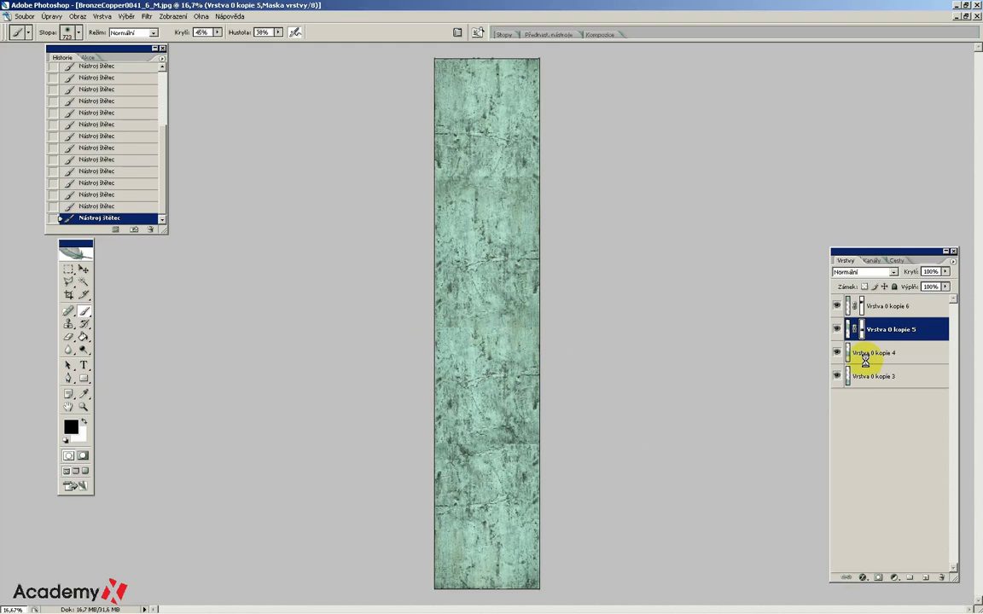
Step: Add a reveal-all mask to Vrstva 0 kopie 4 and paint it along the lower seam
{"action": "left_click", "coordinate": [869, 354]}
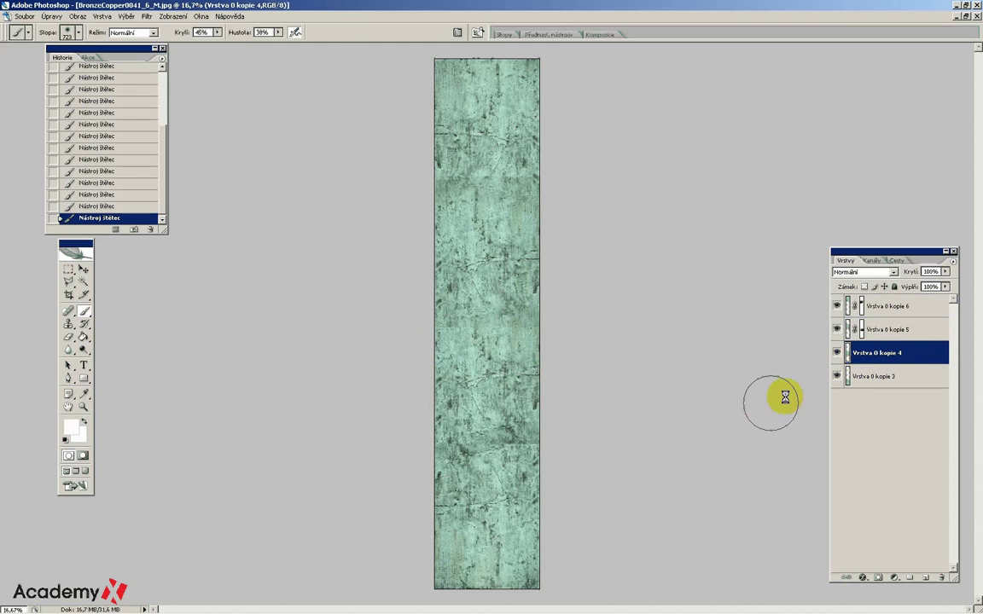
{"action": "left_click", "coordinate": [101, 16]}
{"action": "mouse_move", "coordinate": [119, 133]}
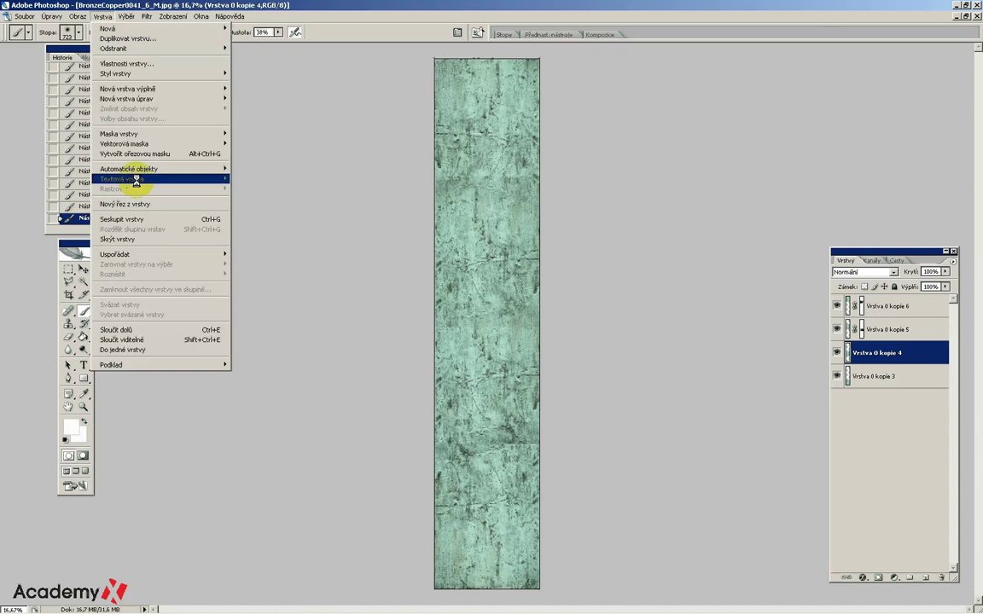
{"action": "left_click", "coordinate": [266, 134]}
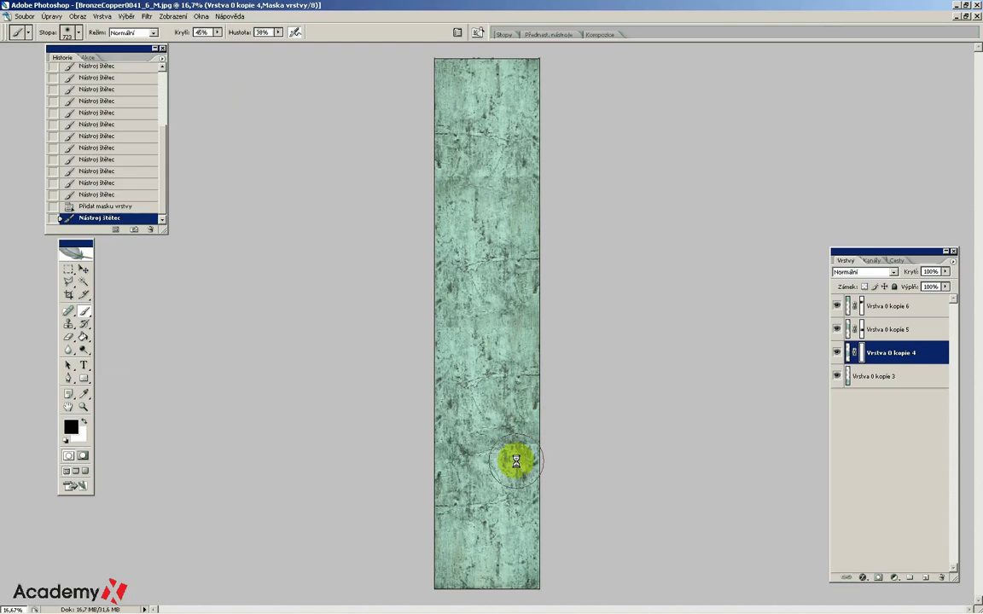
{"action": "left_click_drag", "start_coordinate": [515, 461], "coordinate": [445, 463]}
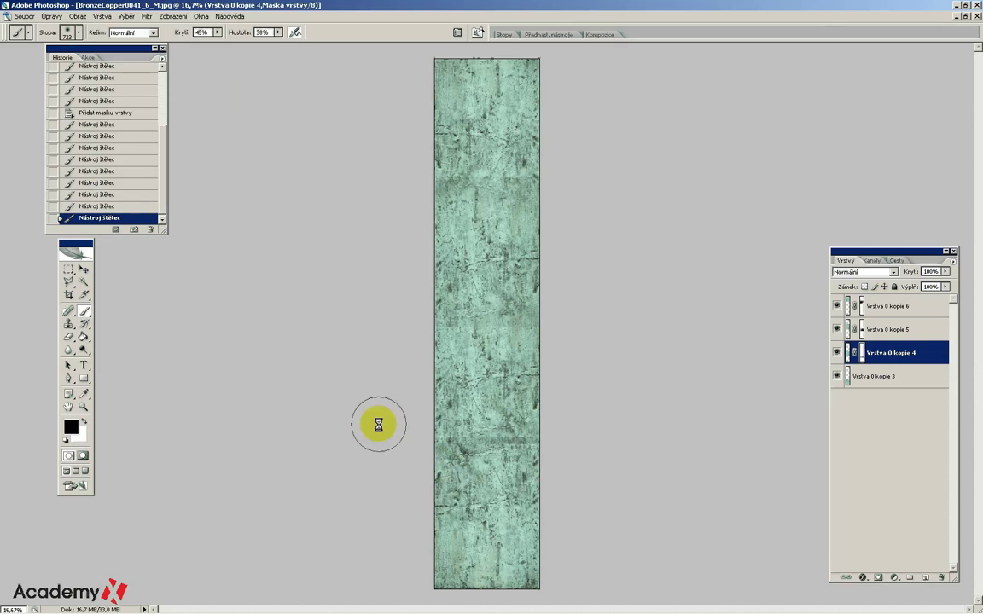
{"action": "left_click_drag", "start_coordinate": [67, 325], "coordinate": [104, 324]}
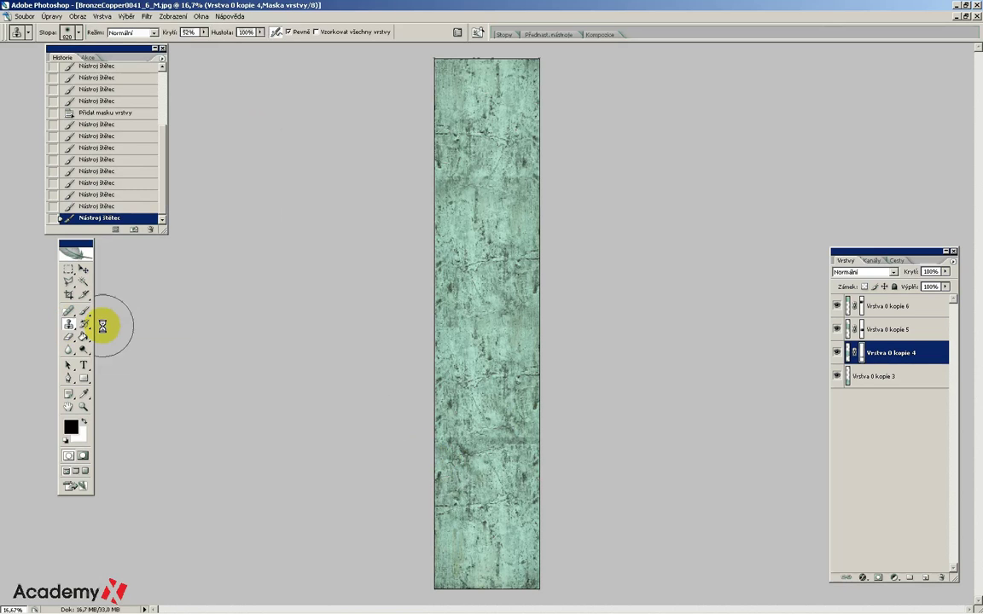
Step: Try cloning onto the lower strip with a 171 px brush, dismissing the resulting error
{"action": "left_click", "coordinate": [75, 33]}
{"action": "left_click_drag", "start_coordinate": [115, 65], "coordinate": [95, 64]}
{"action": "double_click", "coordinate": [498, 381]}
{"action": "left_click", "coordinate": [480, 244]}
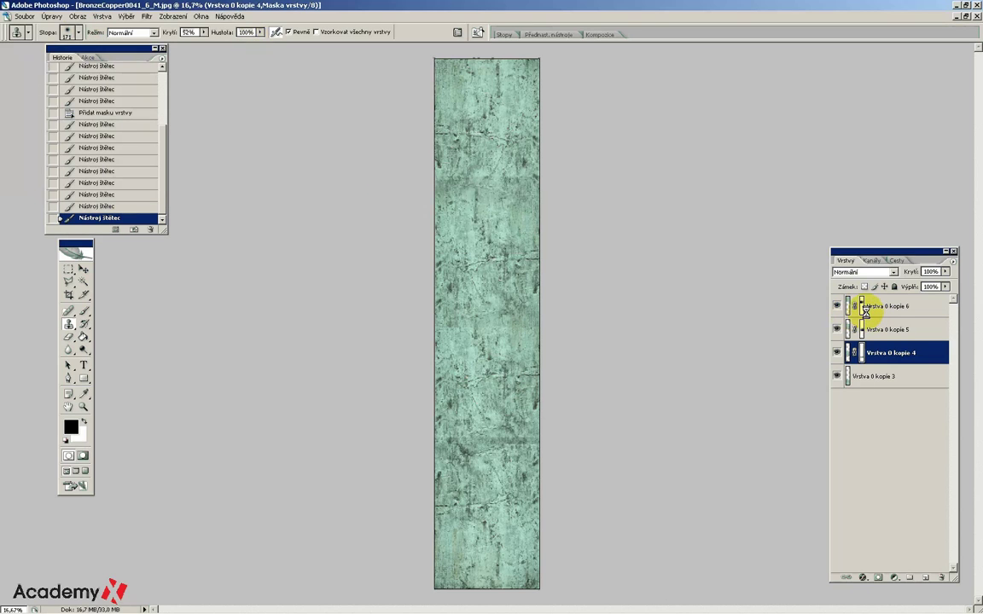
Step: Enable Sample All Layers, enlarge the clone brush to 394 px and stamp patina over the lower seam
{"action": "left_click", "coordinate": [368, 32]}
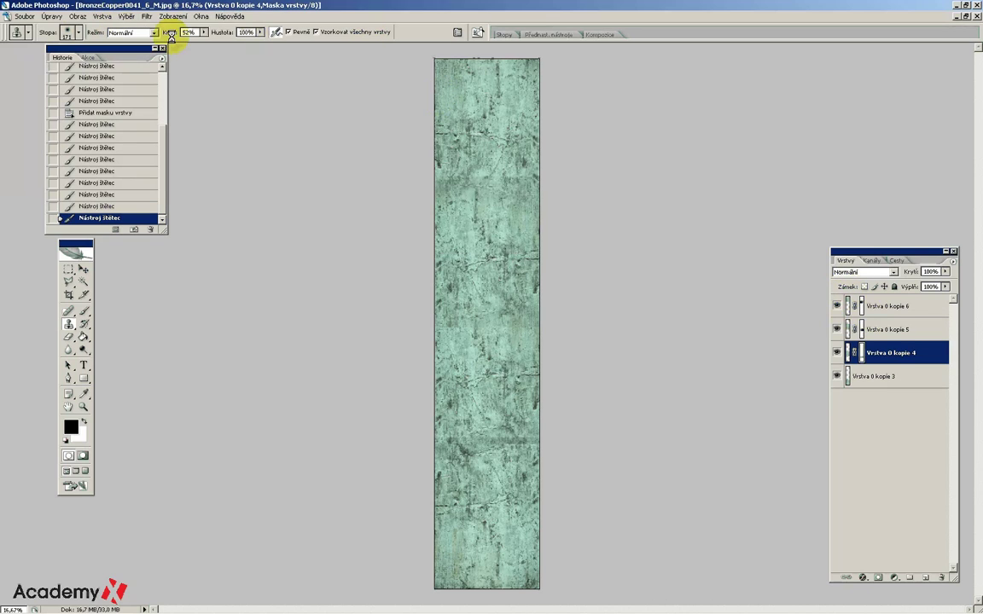
{"action": "left_click", "coordinate": [78, 32]}
{"action": "left_click_drag", "start_coordinate": [94, 64], "coordinate": [112, 64]}
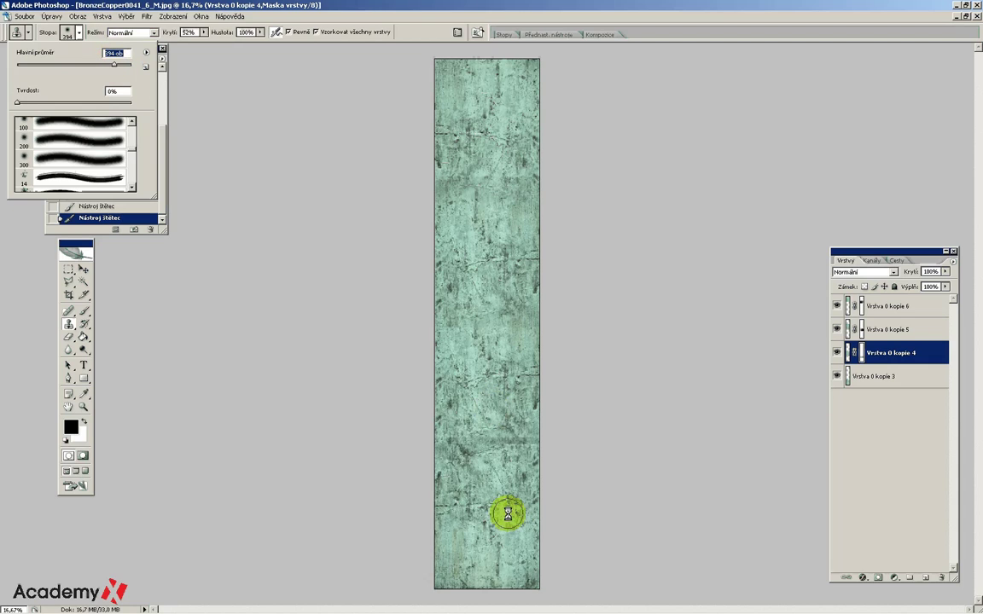
{"action": "key", "text": "Return"}
{"action": "mouse_move", "coordinate": [503, 454]}
{"action": "left_mouse_down"}
{"action": "mouse_move", "coordinate": [517, 452]}
{"action": "mouse_move", "coordinate": [442, 443]}
{"action": "mouse_move", "coordinate": [456, 437]}
{"action": "left_mouse_up"}
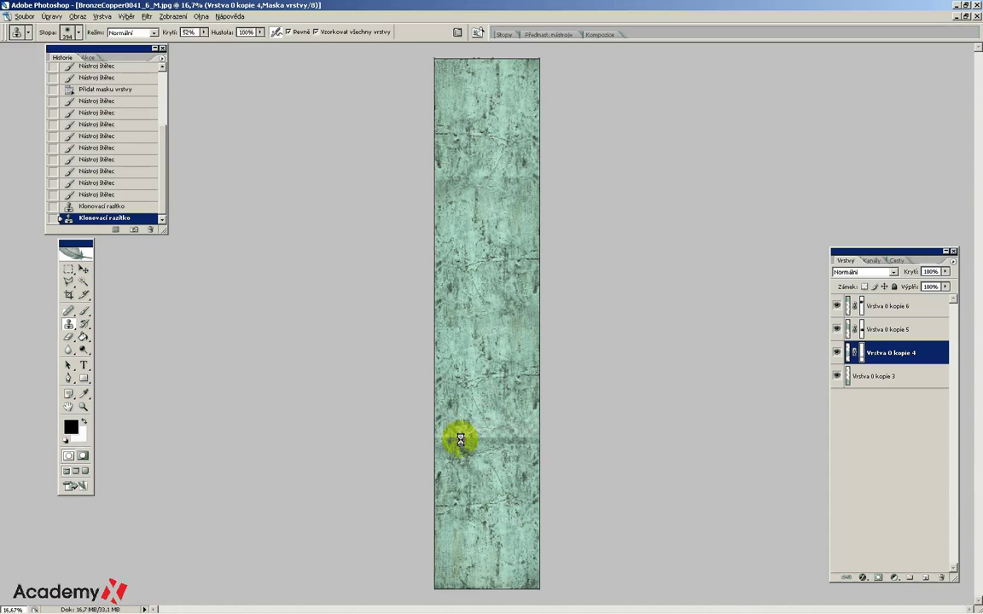